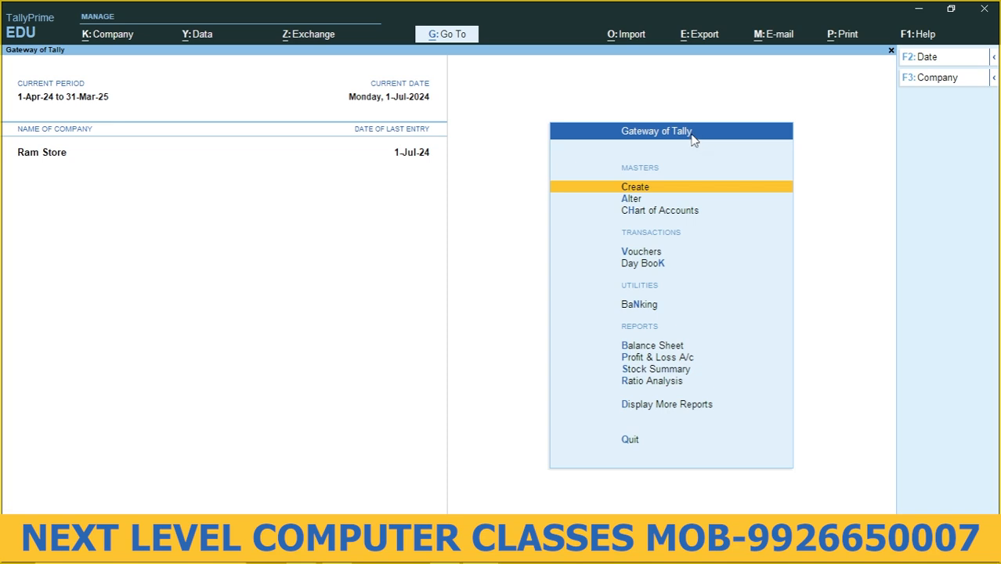
Open the Day Book from the additional reports of the Gateway of Tally
{"action": "key", "text": "Down"}
{"action": "key", "text": "Down"}
{"action": "key", "text": "Down"}
{"action": "key", "text": "Down"}
{"action": "key", "text": "Down"}
{"action": "key", "text": "Down"}
{"action": "key", "text": "Down"}
{"action": "key", "text": "Down"}
{"action": "key", "text": "Down"}
{"action": "key", "text": "Down"}
{"action": "key", "text": "Down"}
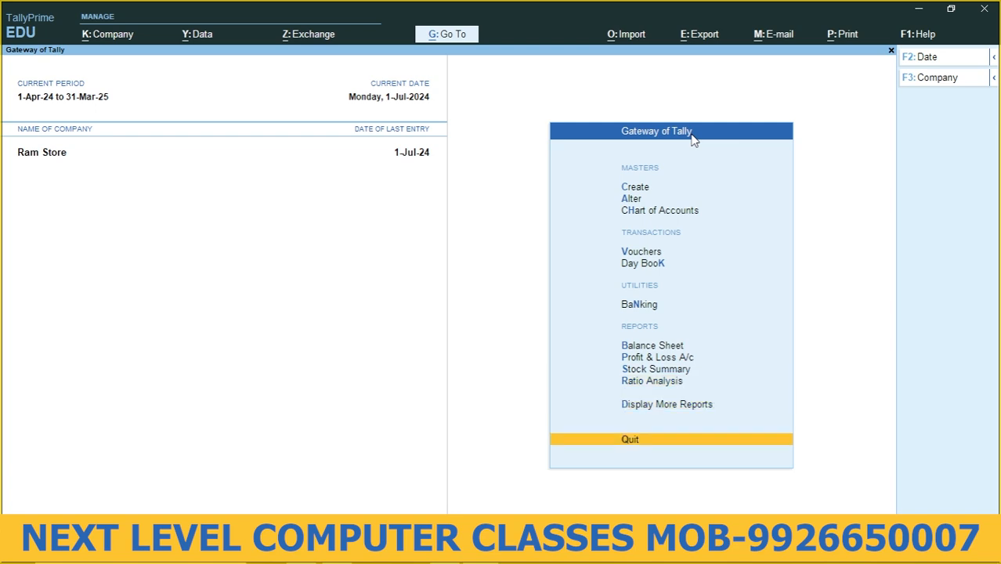
{"action": "key", "text": "Up"}
{"action": "key", "text": "Return"}
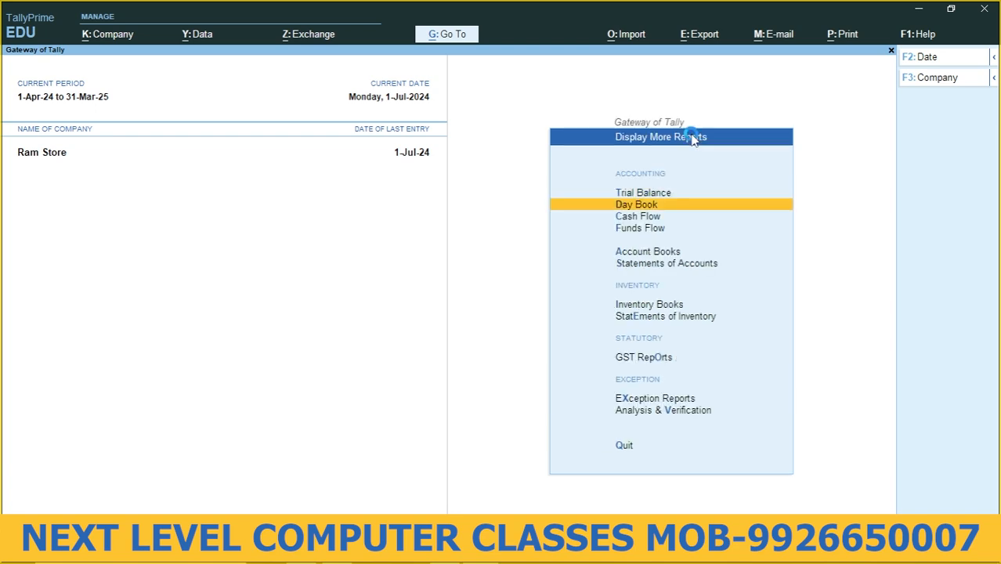
{"action": "key", "text": "Return"}
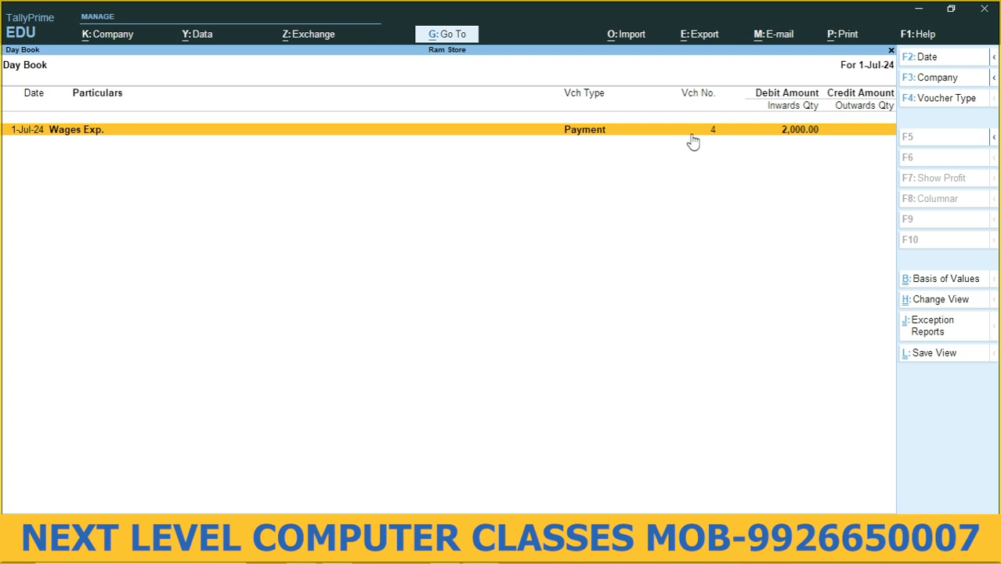
Set the Day Book period from 1-4-2024 to 31-3-2025
{"action": "key", "text": "alt"}
{"action": "key", "text": "alt+F2"}
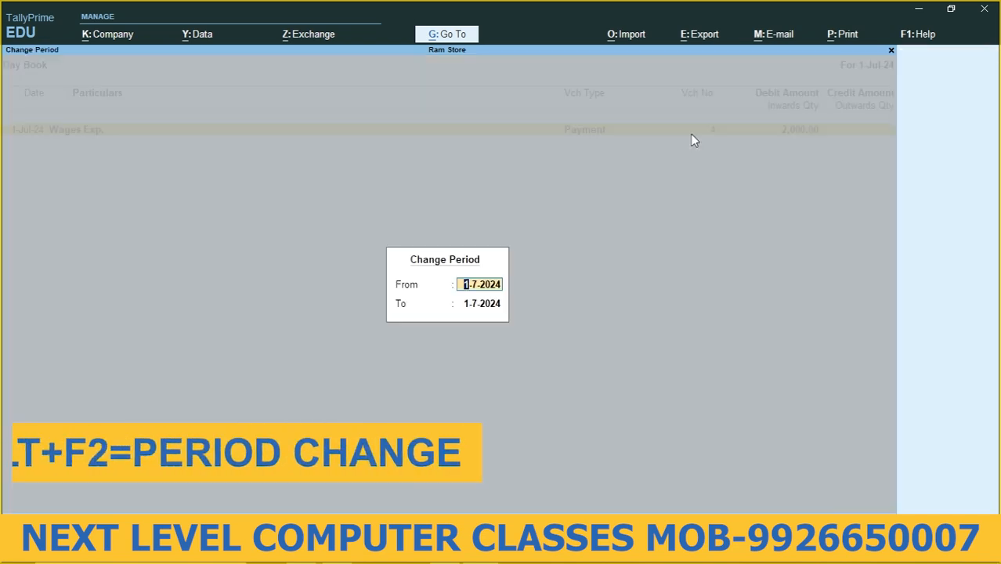
{"action": "type", "text": "1-4"}
{"action": "key", "text": "Return"}
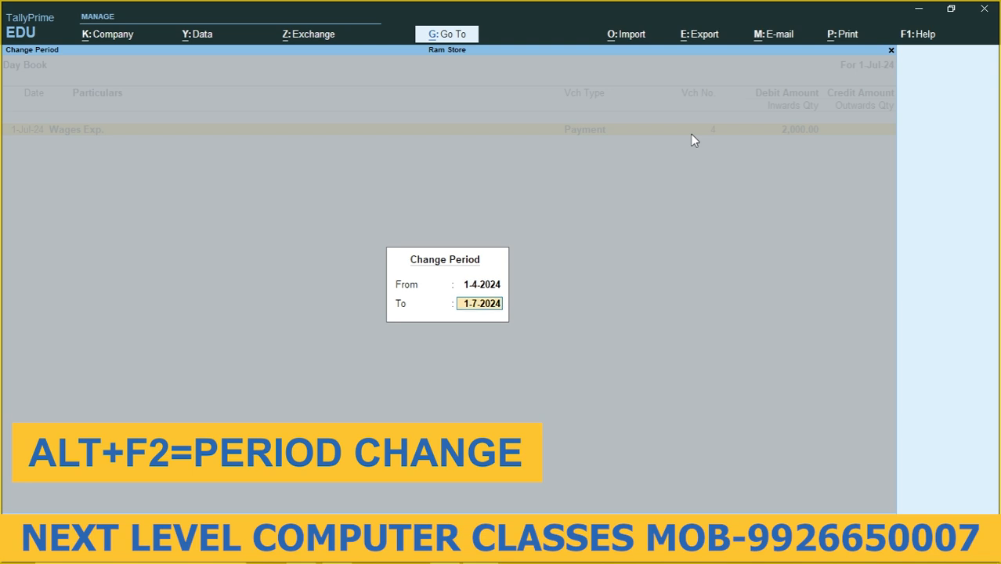
{"action": "type", "text": "31 3"}
{"action": "key", "text": "Return"}
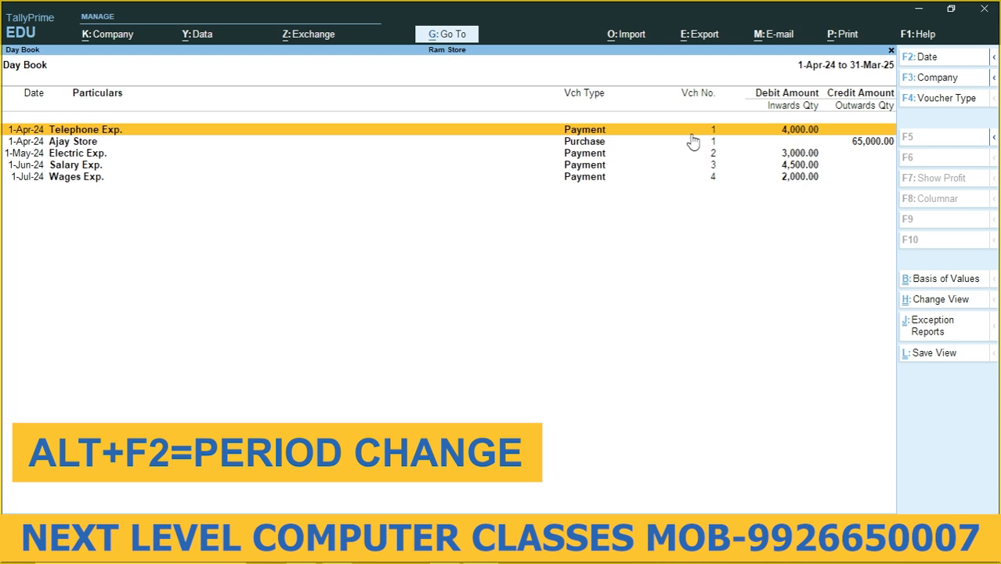
Remove the Ajay Store purchase line from the Day Book view and restore it, two times over
{"action": "key", "text": "Down"}
{"action": "key", "text": "Down"}
{"action": "key", "text": "Down"}
{"action": "key", "text": "Down"}
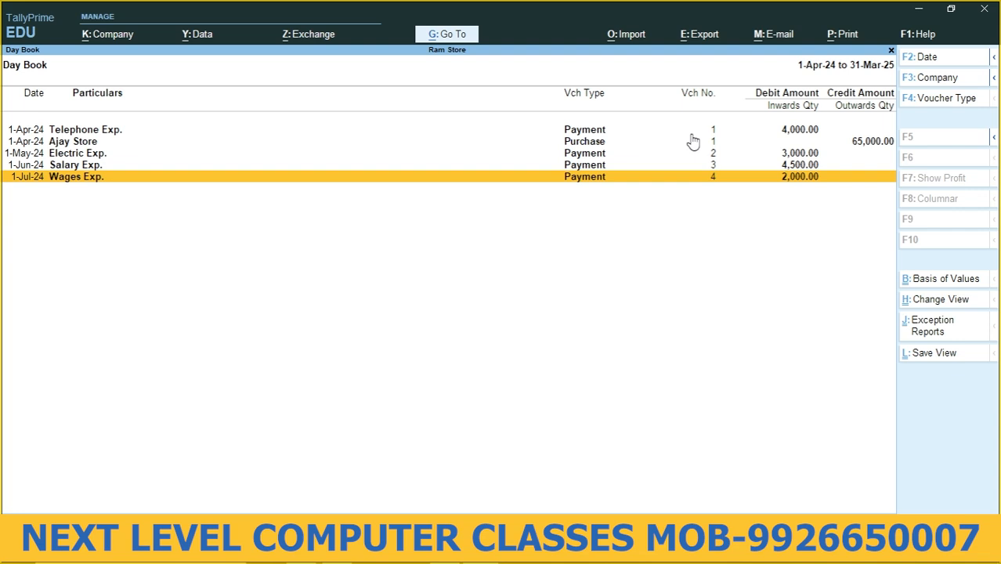
{"action": "left_click", "coordinate": [693, 141]}
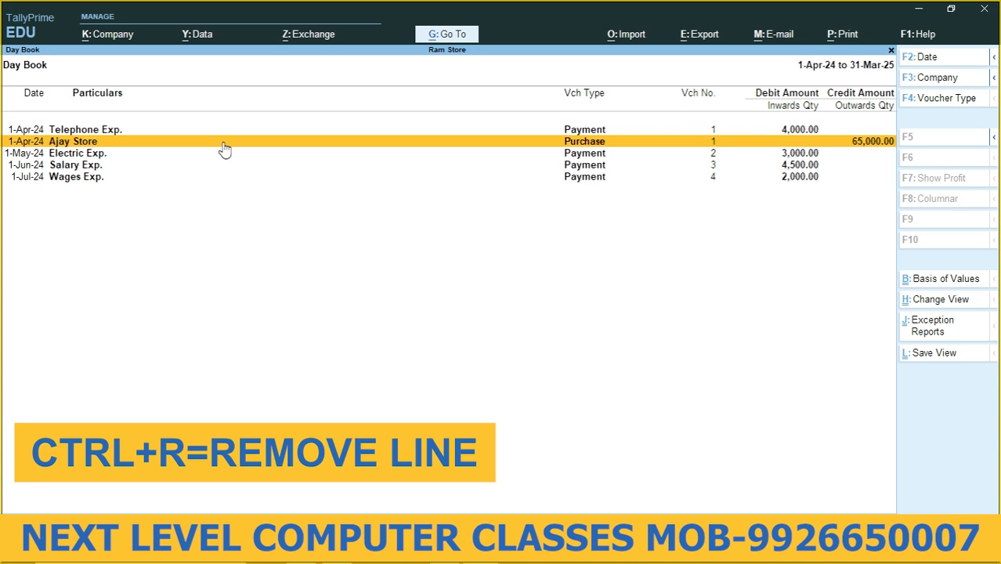
{"action": "key", "text": "ctrl"}
{"action": "key", "text": "ctrl+r"}
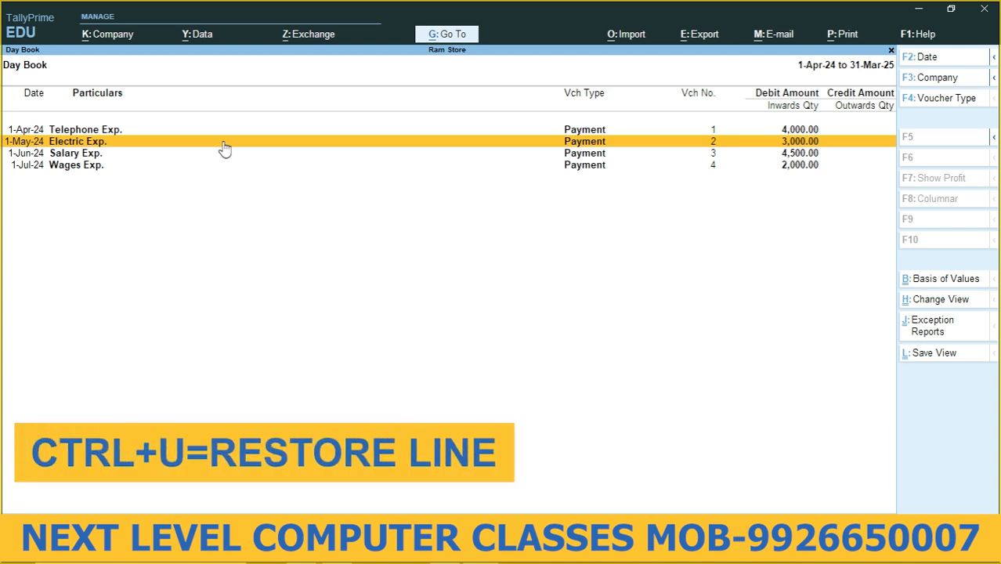
{"action": "key", "text": "ctrl+u"}
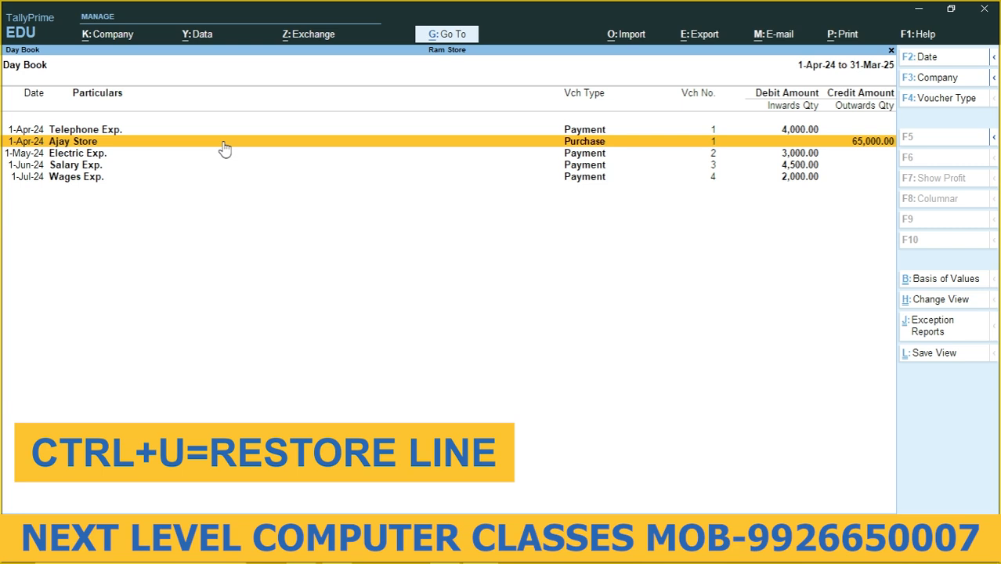
{"action": "key", "text": "ctrl+r"}
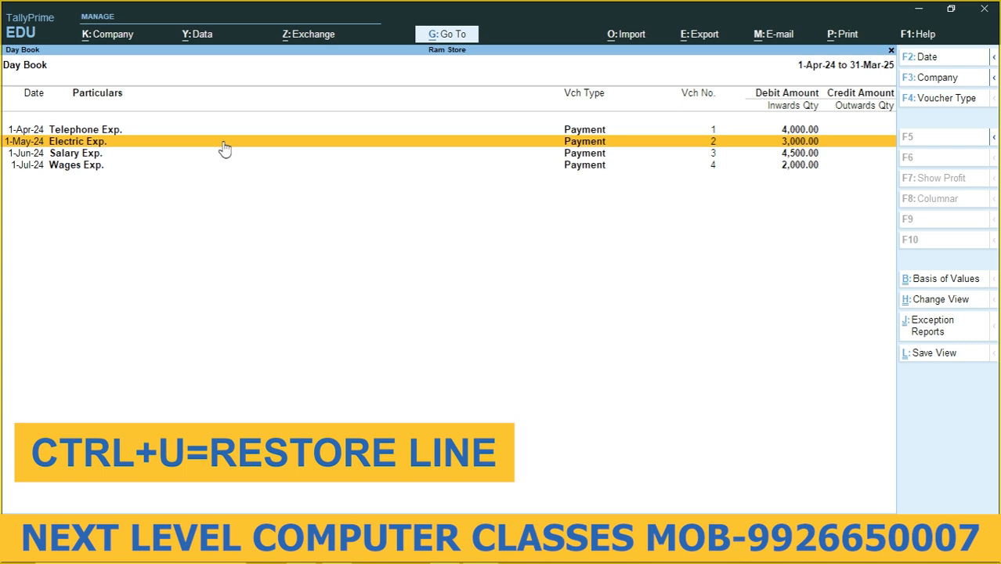
{"action": "key", "text": "ctrl"}
{"action": "key", "text": "ctrl+u"}
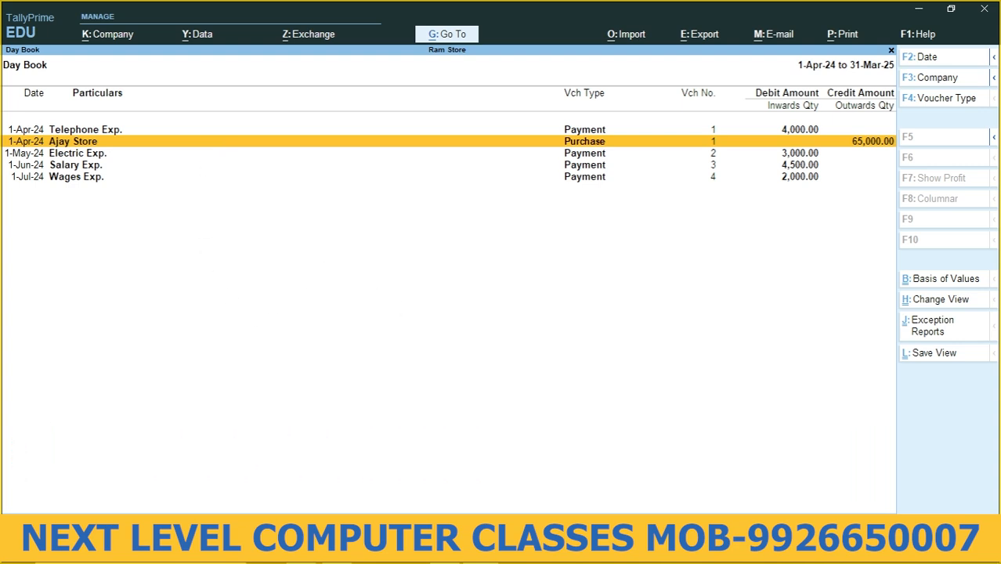
Cancel the Electric Exp. payment voucher dated 1-May-24 and accept the cancellation
{"action": "key", "text": "Down"}
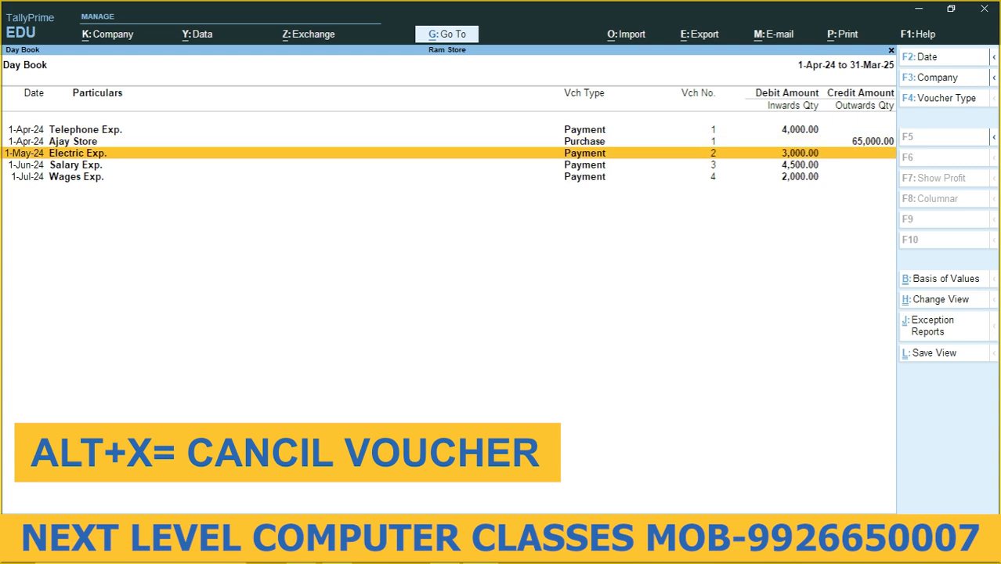
{"action": "key", "text": "Up"}
{"action": "key", "text": "Down"}
{"action": "key", "text": "alt"}
{"action": "key", "text": "alt+x"}
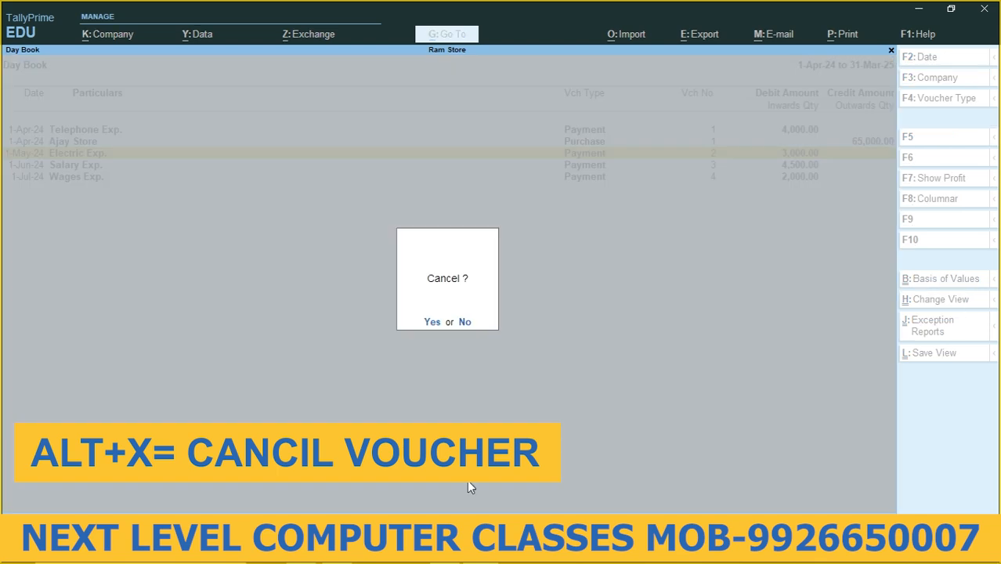
{"action": "left_click", "coordinate": [430, 328]}
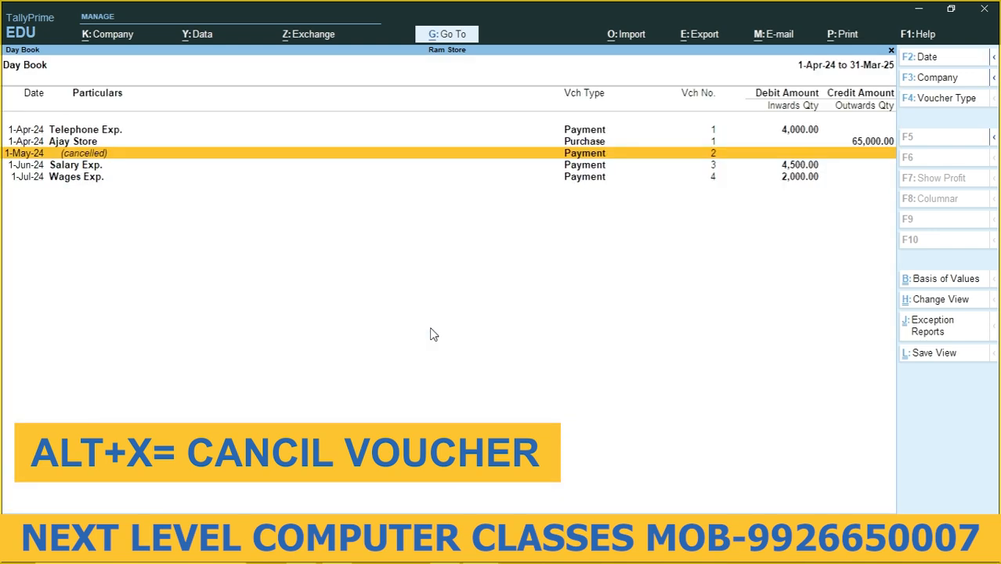
Duplicate the Salary Exp. payment voucher dated 1-Jun-24, keeping its ledgers, 4,500.00 amount and blank narration, and save the copy
{"action": "left_click", "coordinate": [86, 178]}
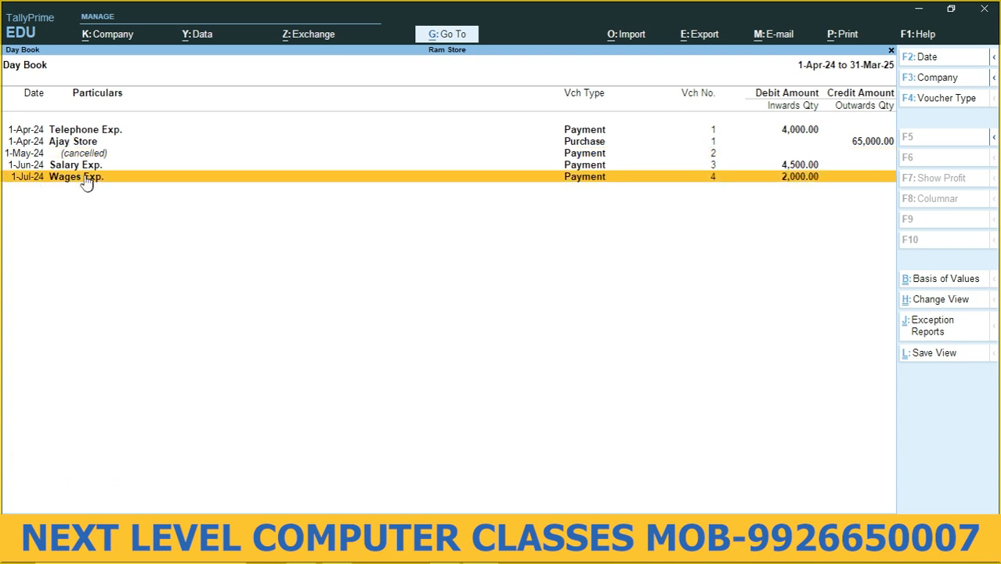
{"action": "left_click", "coordinate": [90, 168]}
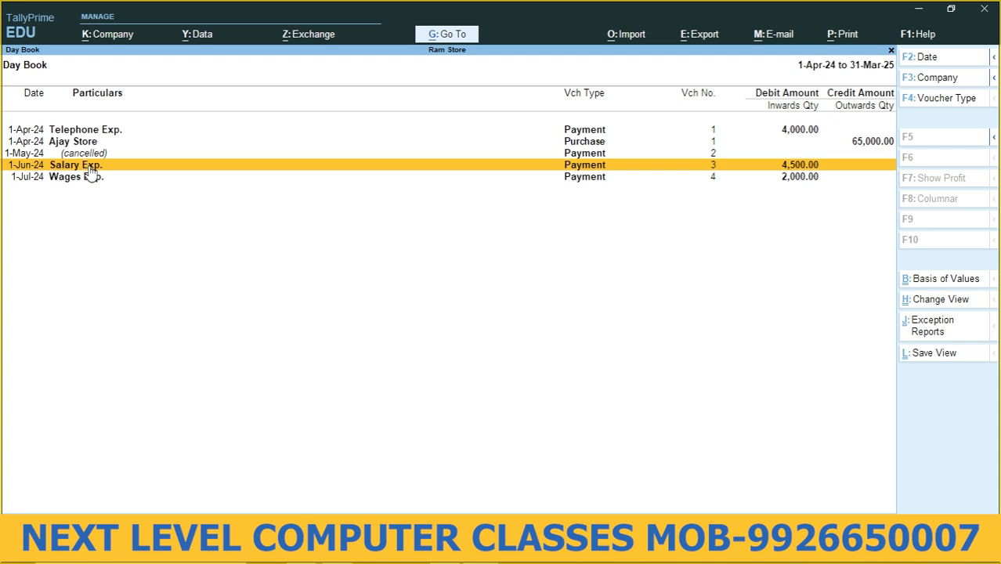
{"action": "key", "text": "alt+2"}
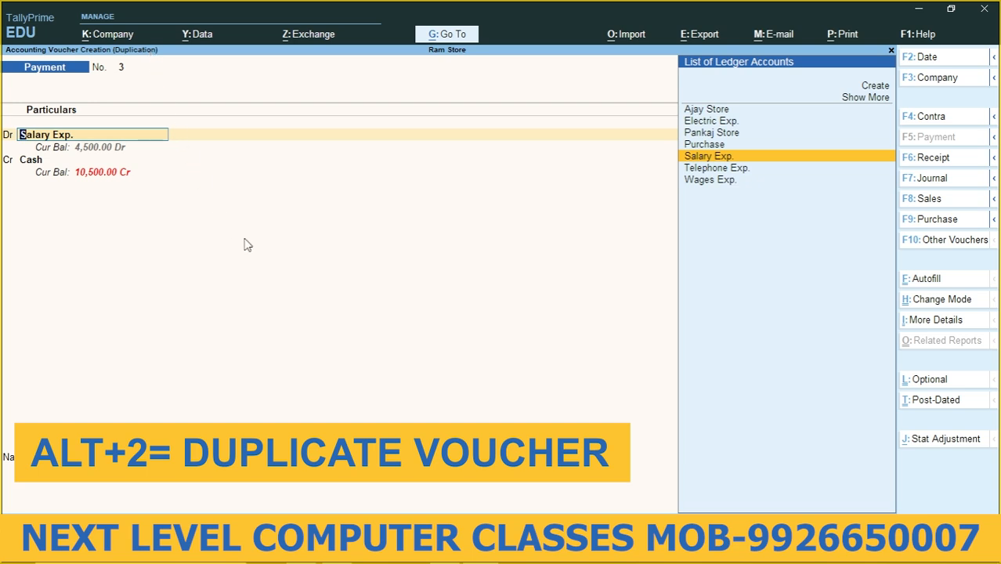
{"action": "key", "text": "Return"}
{"action": "key", "text": "Return"}
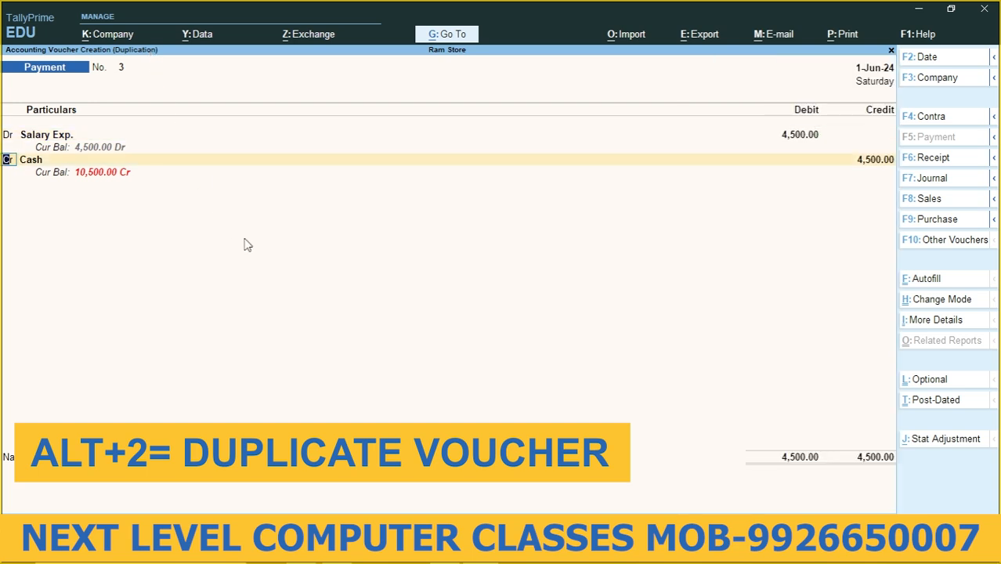
{"action": "key", "text": "Return"}
{"action": "key", "text": "Return"}
{"action": "key", "text": "Return"}
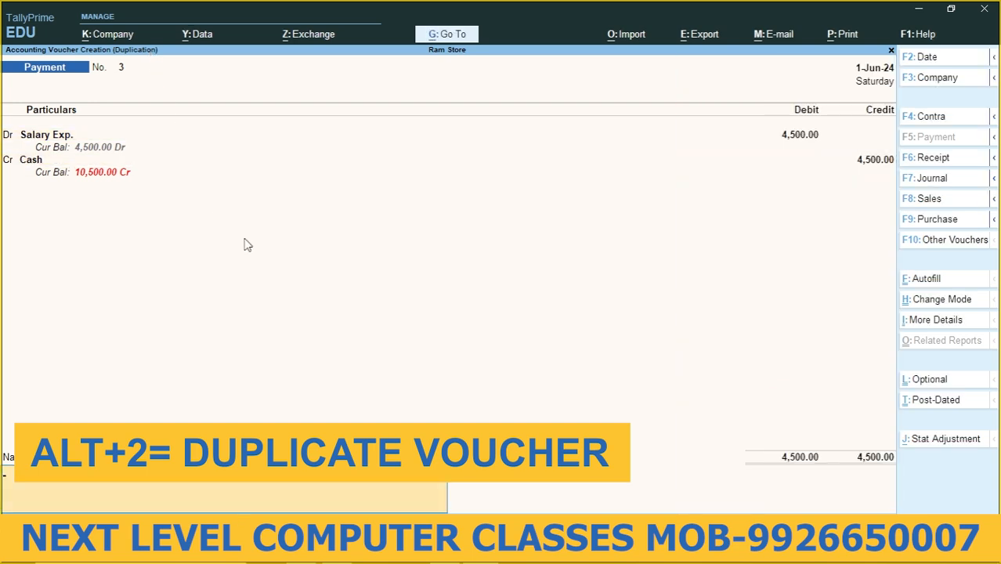
{"action": "key", "text": "Return"}
{"action": "key", "text": "Return"}
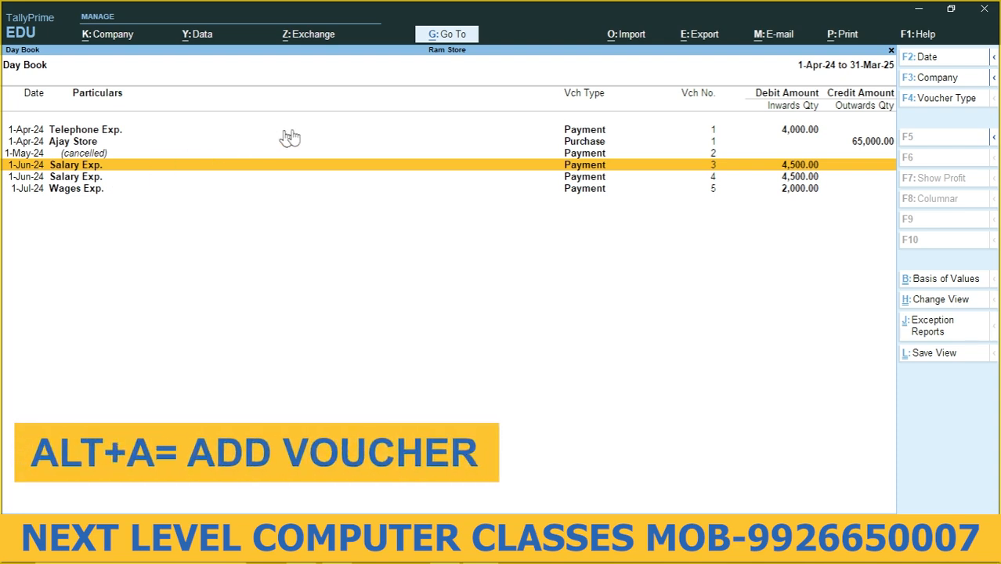
Add a blank purchase voucher at the Ajay Store entry and quit it without saving
{"action": "left_click", "coordinate": [590, 144]}
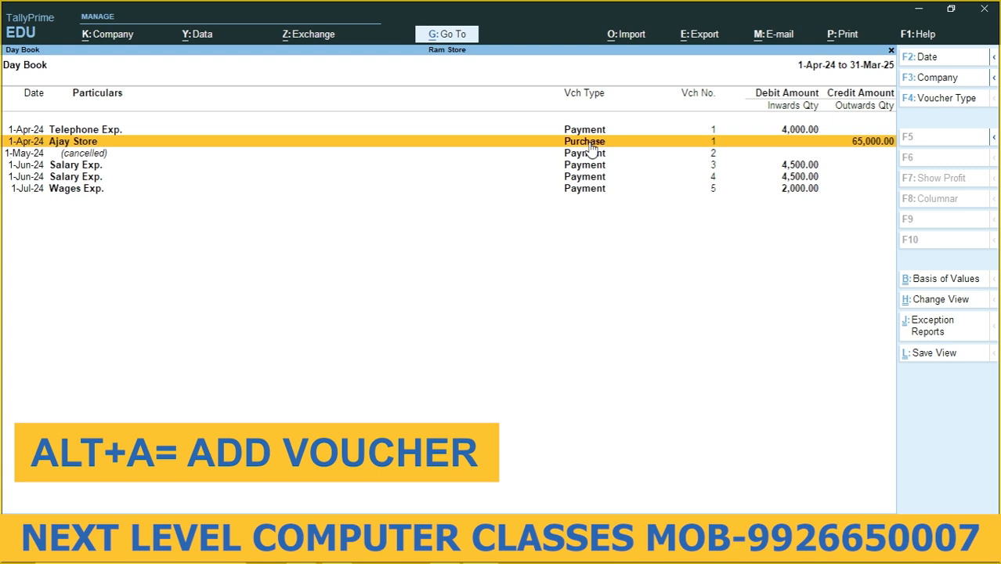
{"action": "key", "text": "alt"}
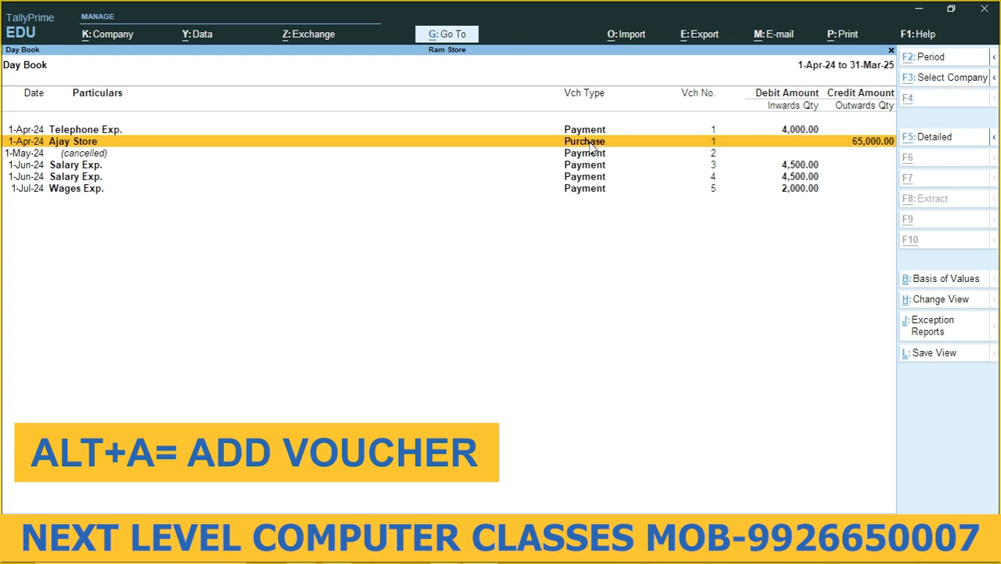
{"action": "key", "text": "alt+a"}
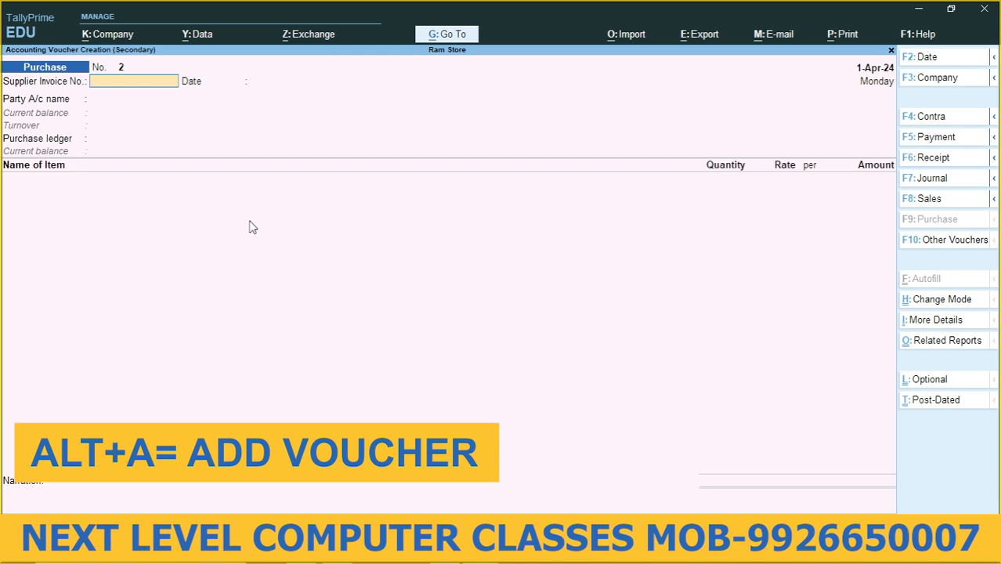
{"action": "key", "text": "Escape"}
{"action": "key", "text": "Return"}
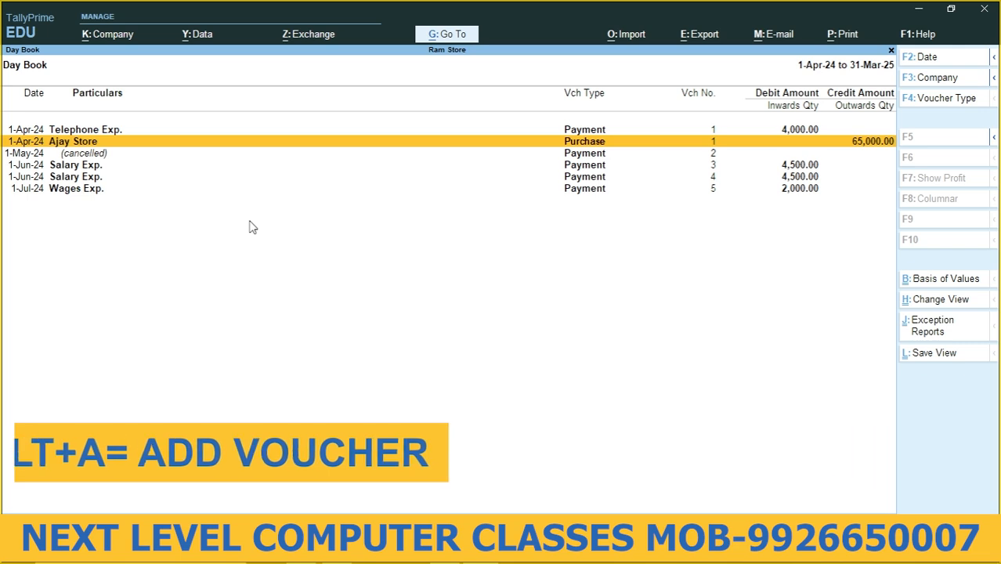
{"action": "key", "text": "Down"}
{"action": "key", "text": "Down"}
{"action": "key", "text": "Down"}
{"action": "key", "text": "Down"}
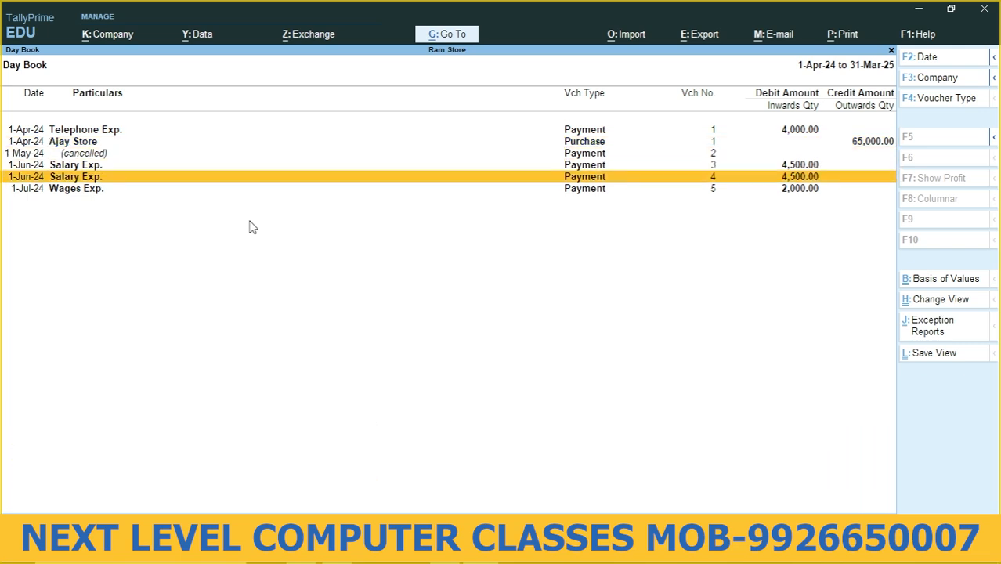
{"action": "key", "text": "Up"}
{"action": "key", "text": "Up"}
{"action": "key", "text": "Up"}
{"action": "key", "text": "Up"}
{"action": "key", "text": "Up"}
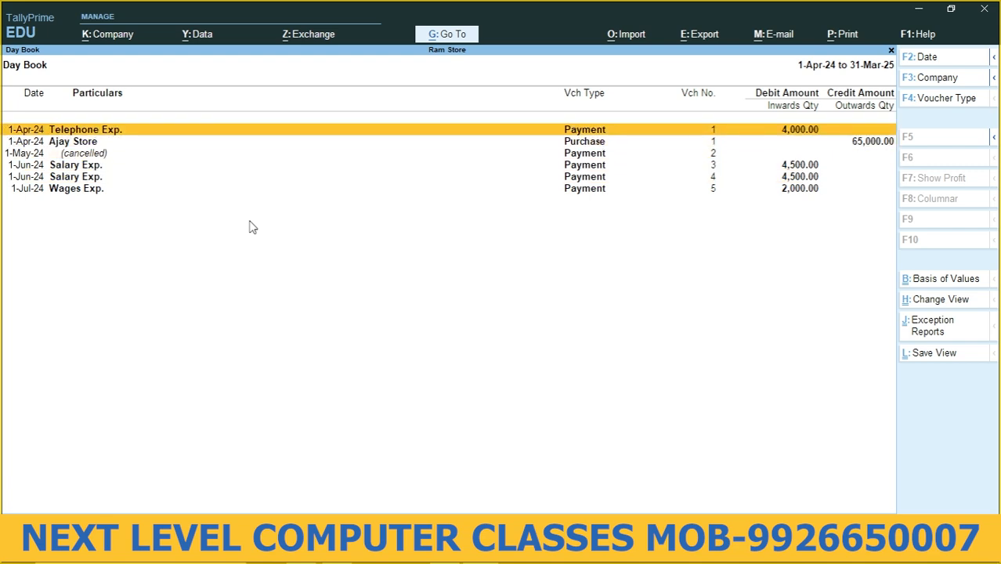
{"action": "key", "text": "Down"}
{"action": "key", "text": "Up"}
{"action": "key", "text": "Down"}
{"action": "key", "text": "Up"}
{"action": "key", "text": "Down"}
Mark the Telephone Exp. payment and the Ajay Store purchase in the Day Book and delete both vouchers together
{"action": "key", "text": "Up"}
{"action": "key", "text": "space"}
{"action": "key", "text": "space"}
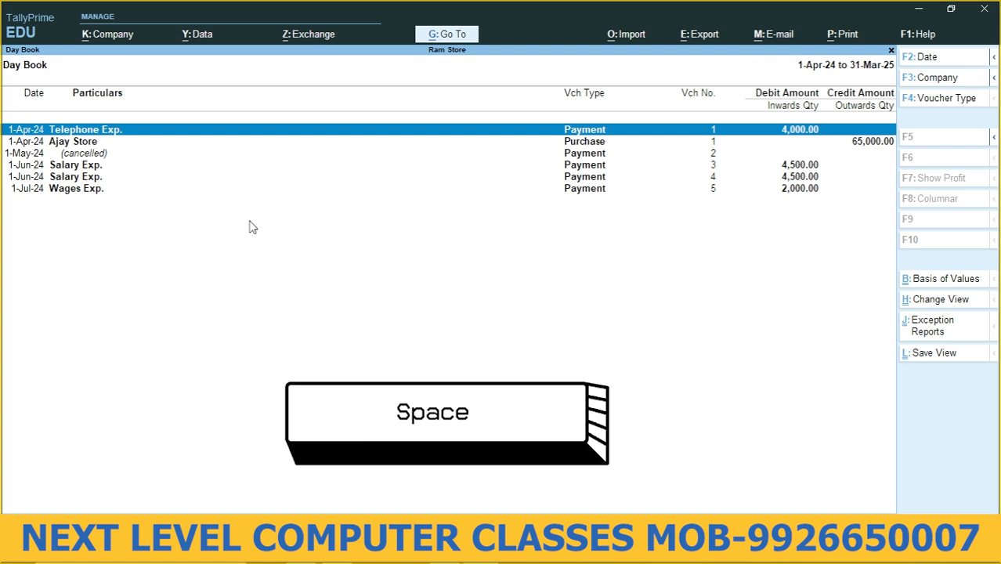
{"action": "key", "text": "Down"}
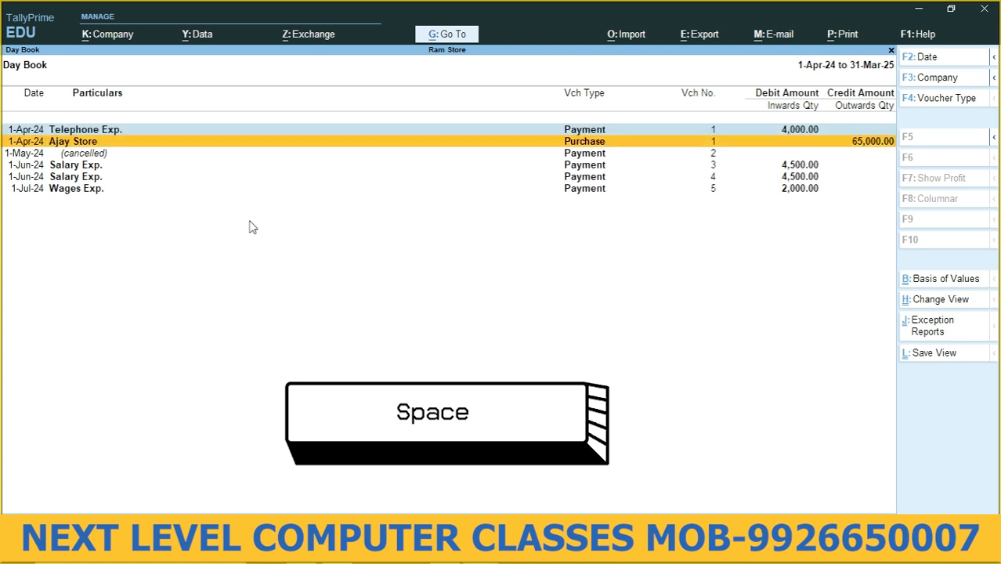
{"action": "key", "text": "space"}
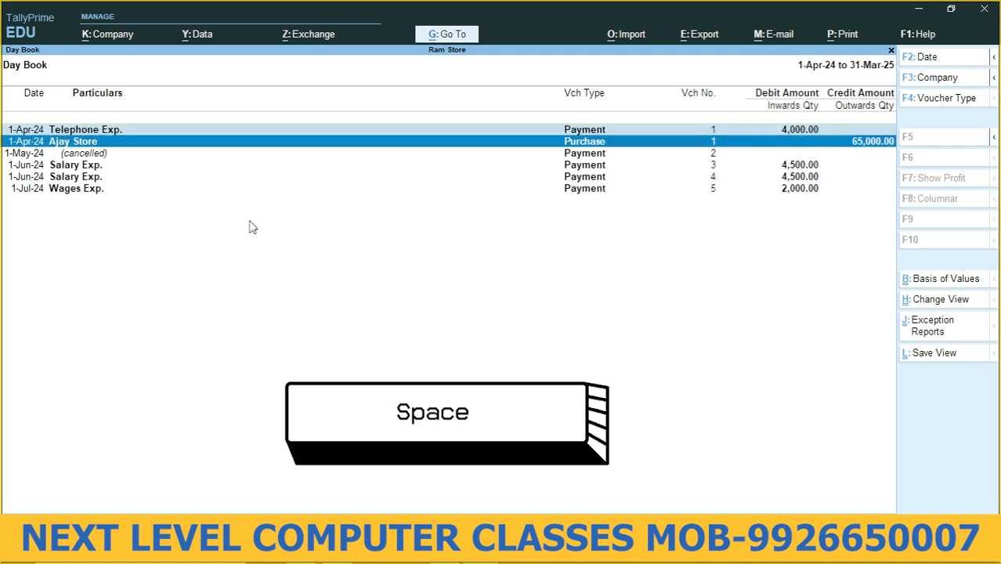
{"action": "key", "text": "Down"}
{"action": "key", "text": "Down"}
{"action": "key", "text": "Down"}
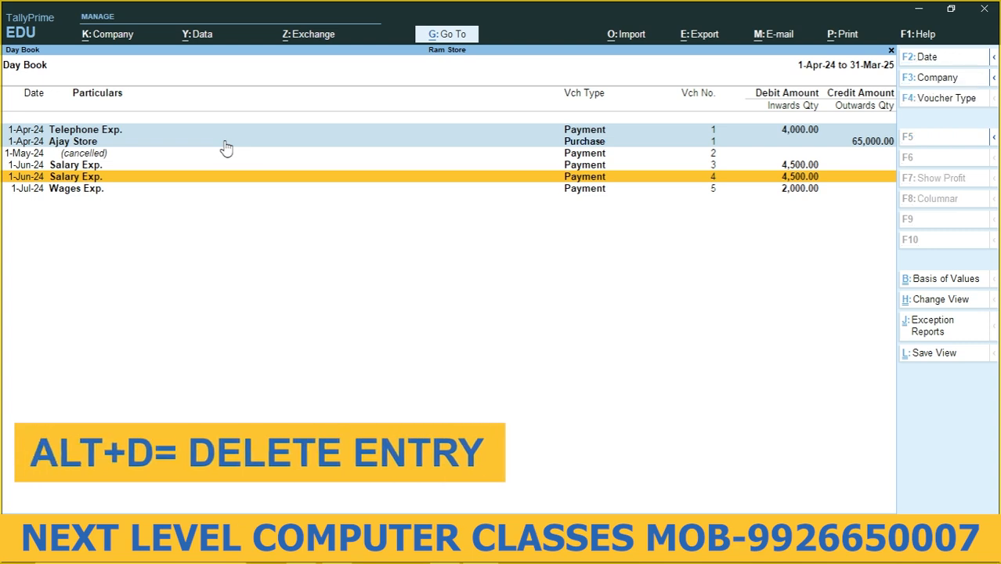
{"action": "key", "text": "Up"}
{"action": "key", "text": "Up"}
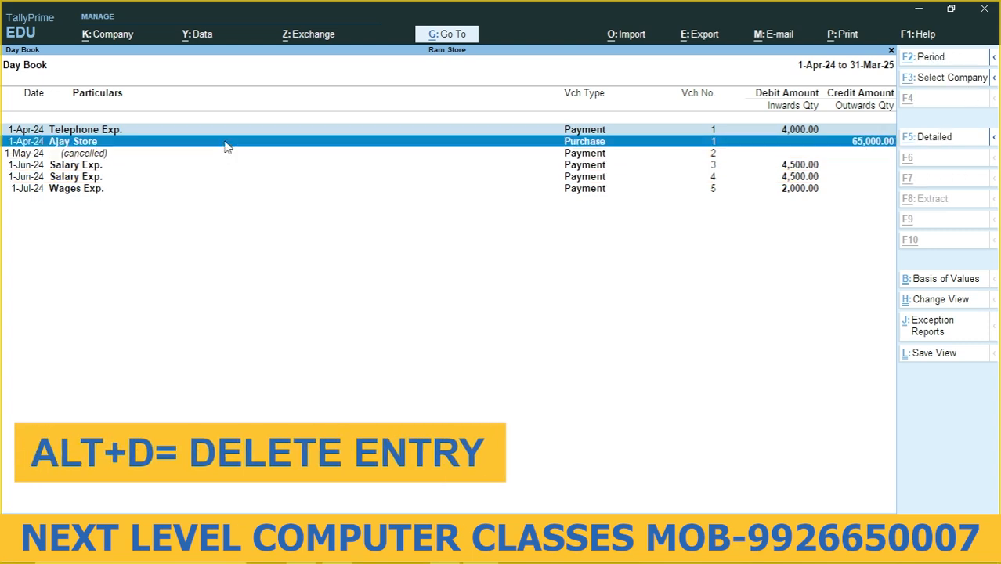
{"action": "key", "text": "alt+d"}
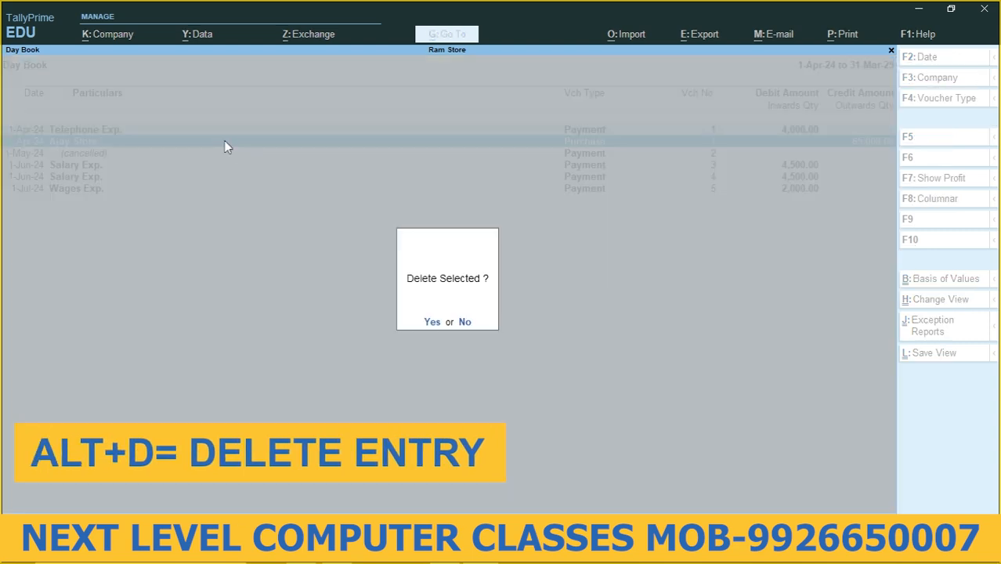
{"action": "key", "text": "y"}
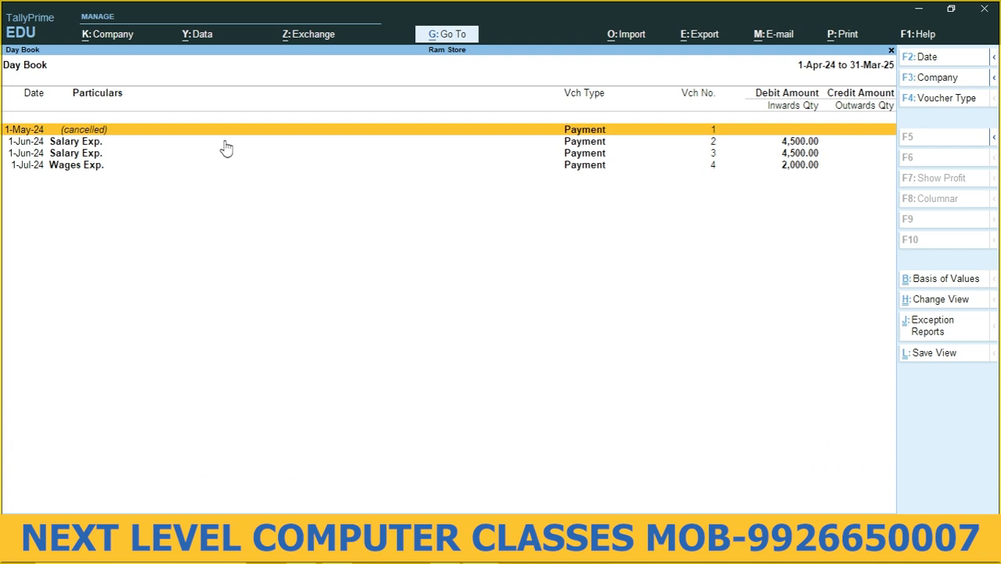
Change the amount of the first 1-Jun-24 Salary Exp. payment voucher to 4,600.00 and accept the alteration
{"action": "left_click", "coordinate": [223, 142]}
{"action": "left_click", "coordinate": [225, 146]}
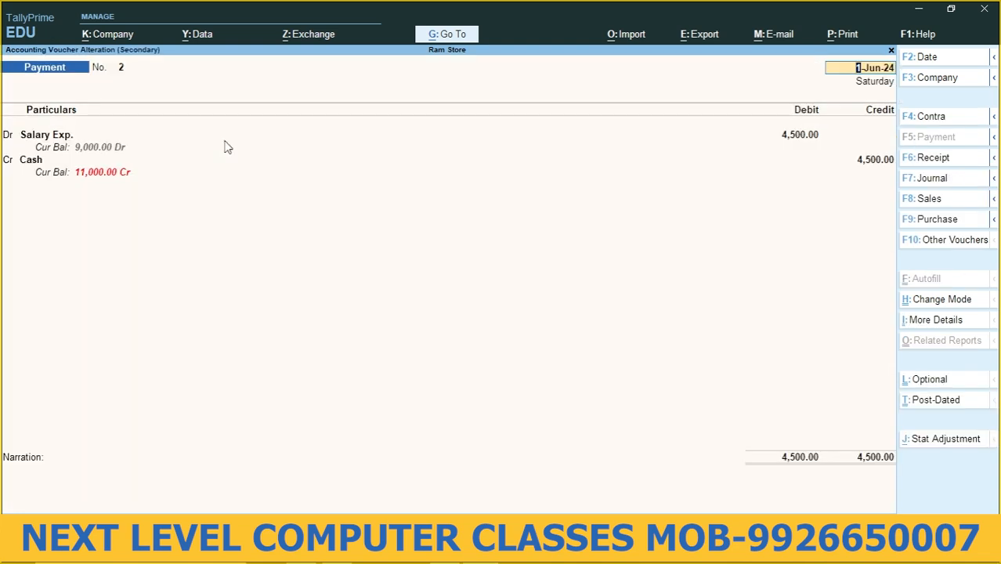
{"action": "key", "text": "Return"}
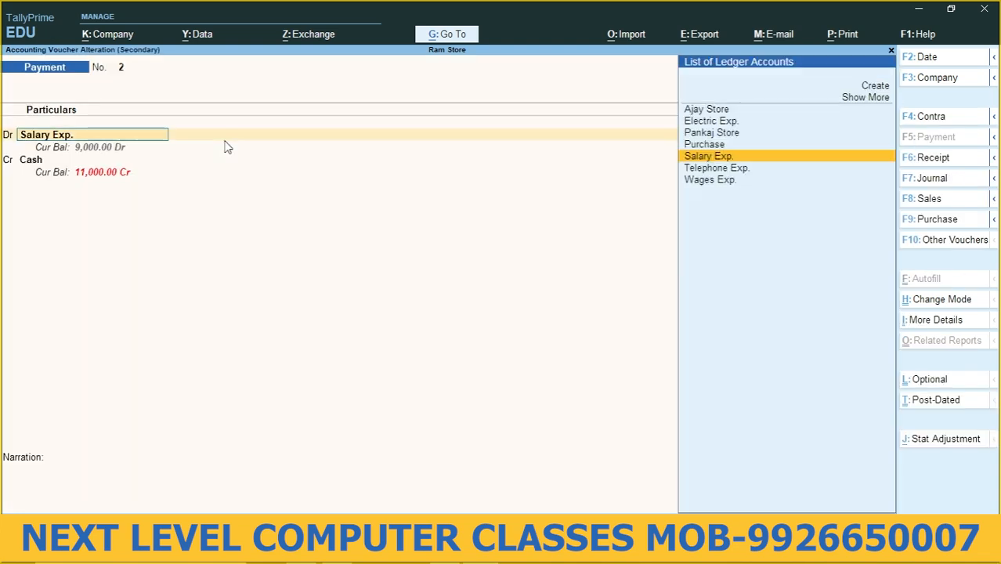
{"action": "key", "text": "Return"}
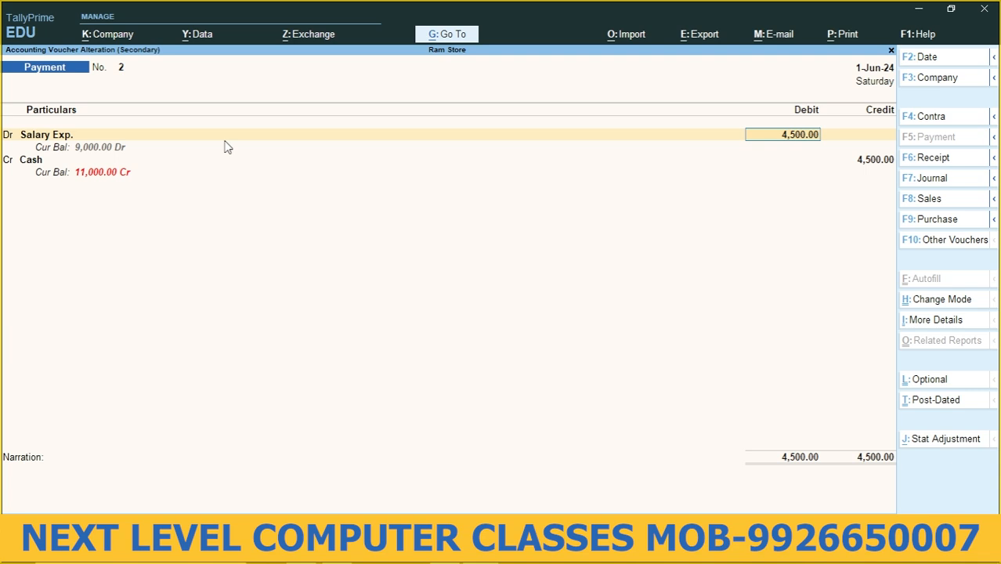
{"action": "type", "text": "4600"}
{"action": "key", "text": "Return"}
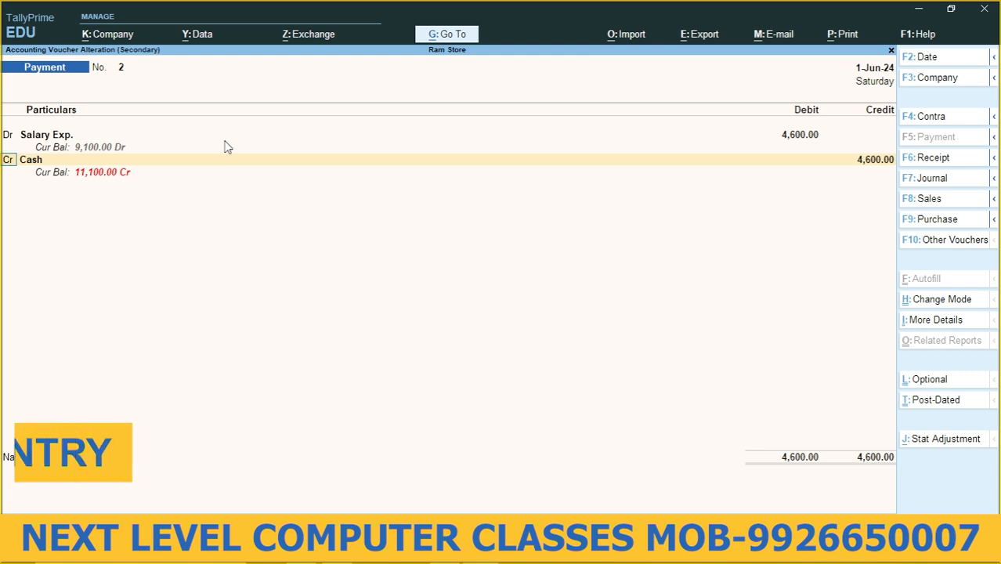
{"action": "key", "text": "ctrl"}
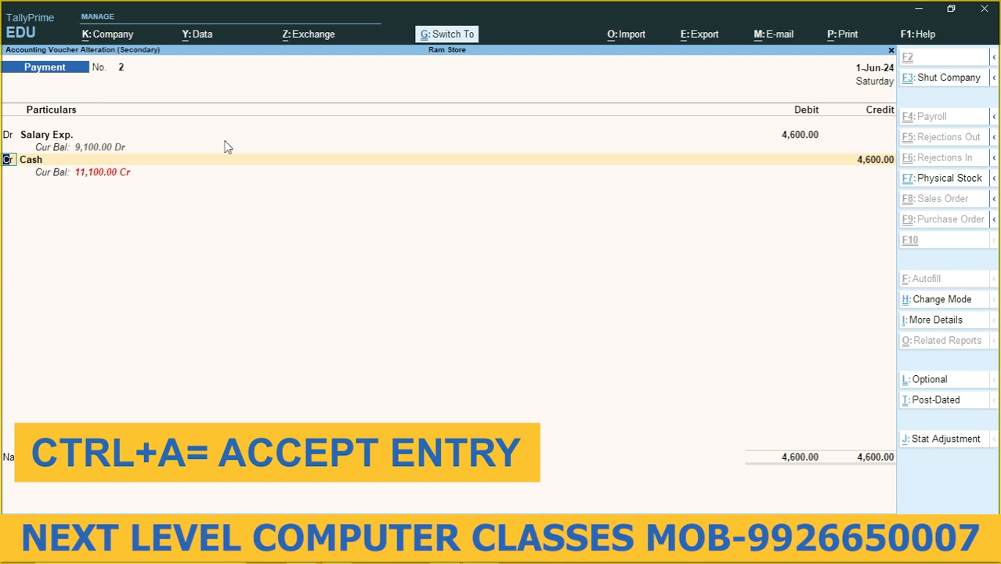
{"action": "key", "text": "ctrl+a"}
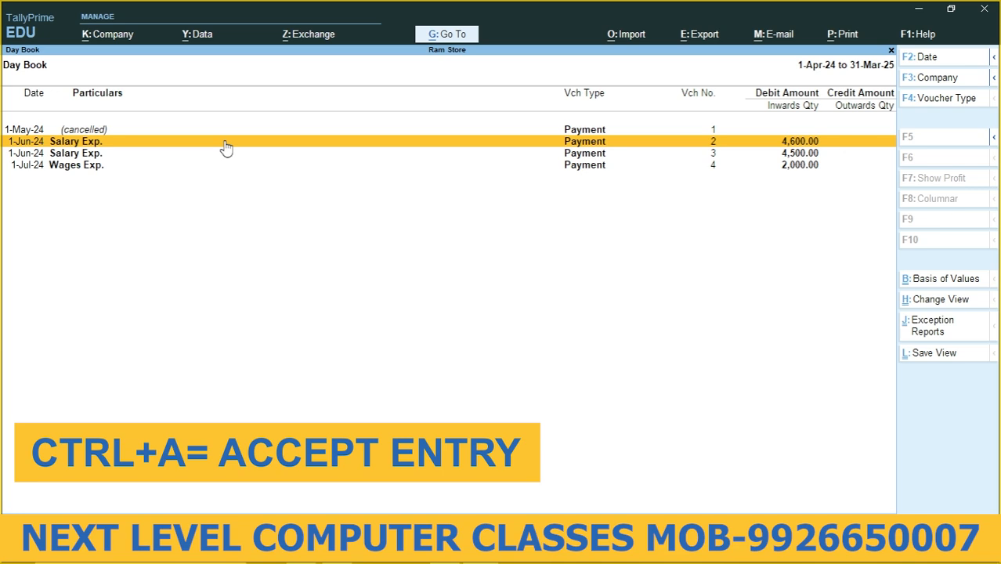
Change the date of the Wages Exp. payment voucher to 1-Aug-24 and accept the alteration
{"action": "key", "text": "Down"}
{"action": "key", "text": "Down"}
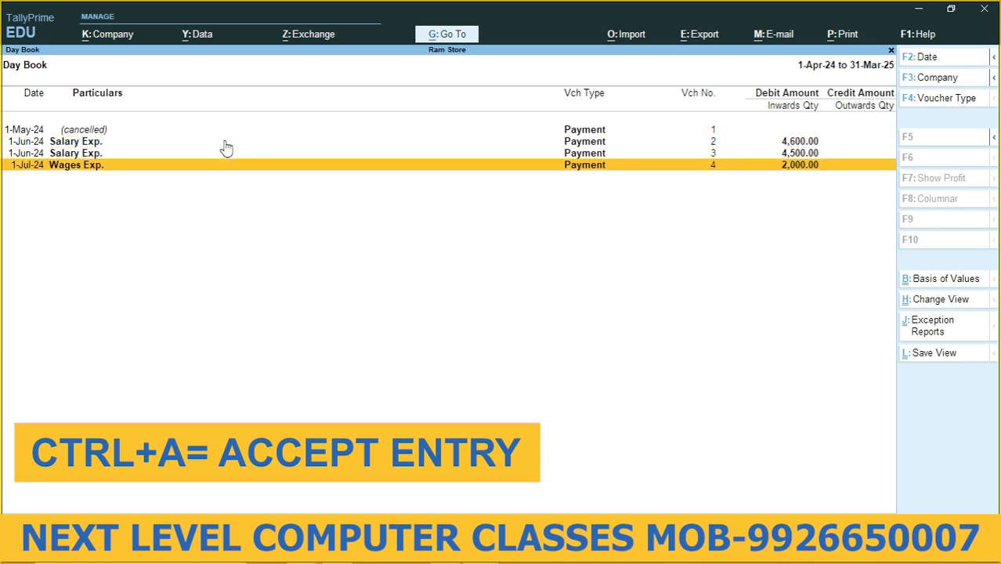
{"action": "key", "text": "Return"}
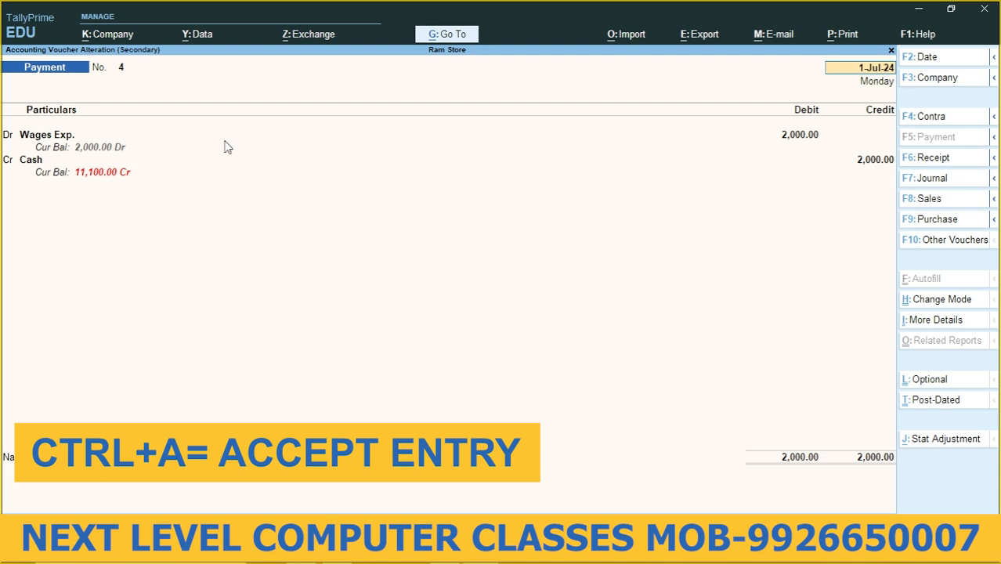
{"action": "type", "text": "1 8"}
{"action": "key", "text": "Return"}
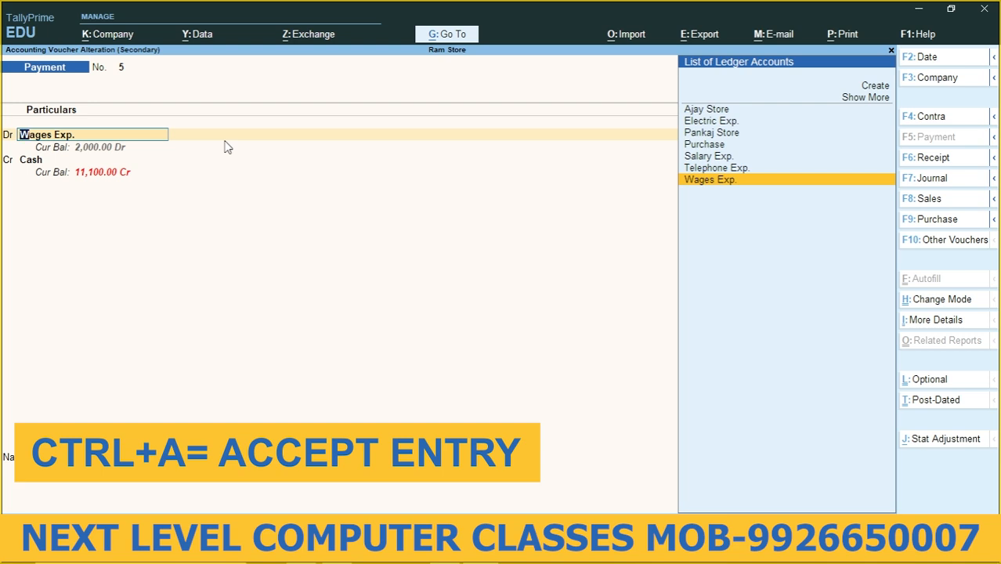
{"action": "key", "text": "ctrl"}
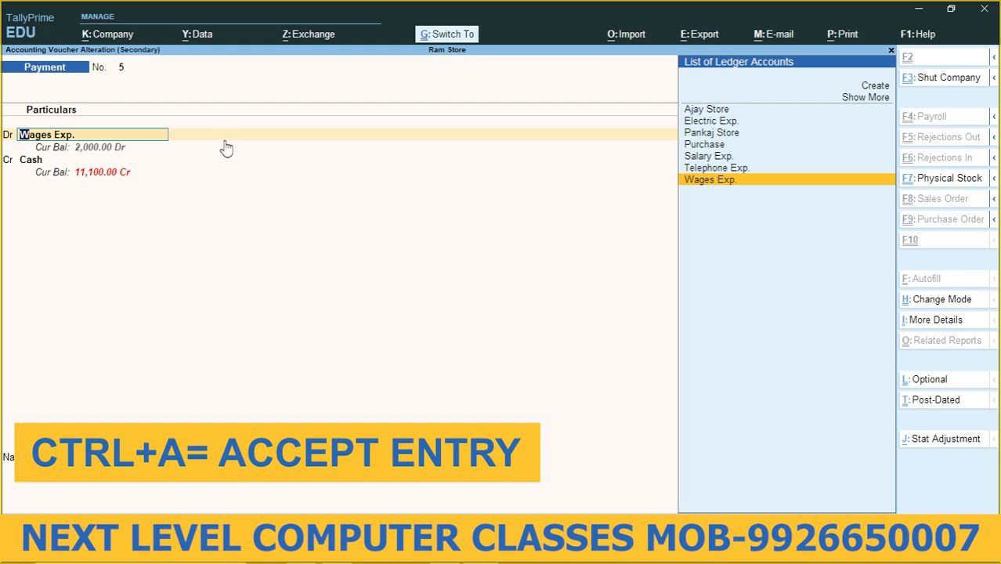
{"action": "key", "text": "ctrl+a"}
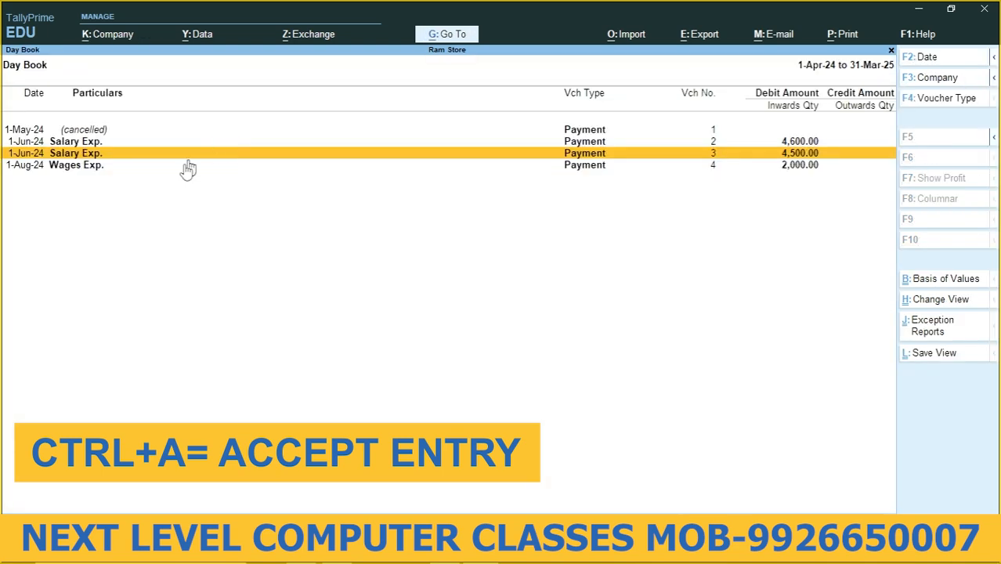
Open the Wages Exp. ledger for alteration from within its payment voucher, set the type of ledger to Not Applicable and accept it
{"action": "left_click", "coordinate": [20, 168]}
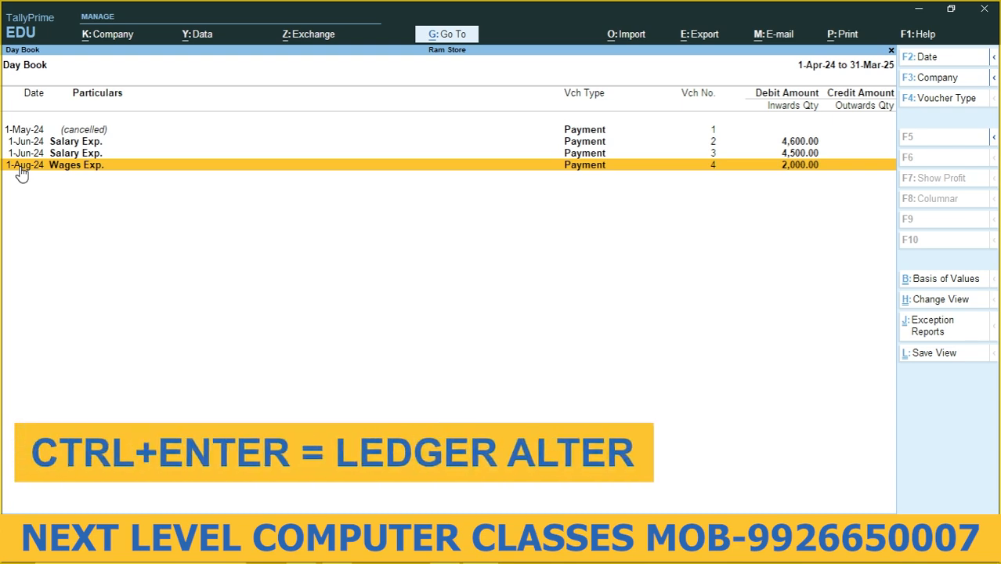
{"action": "key", "text": "Return"}
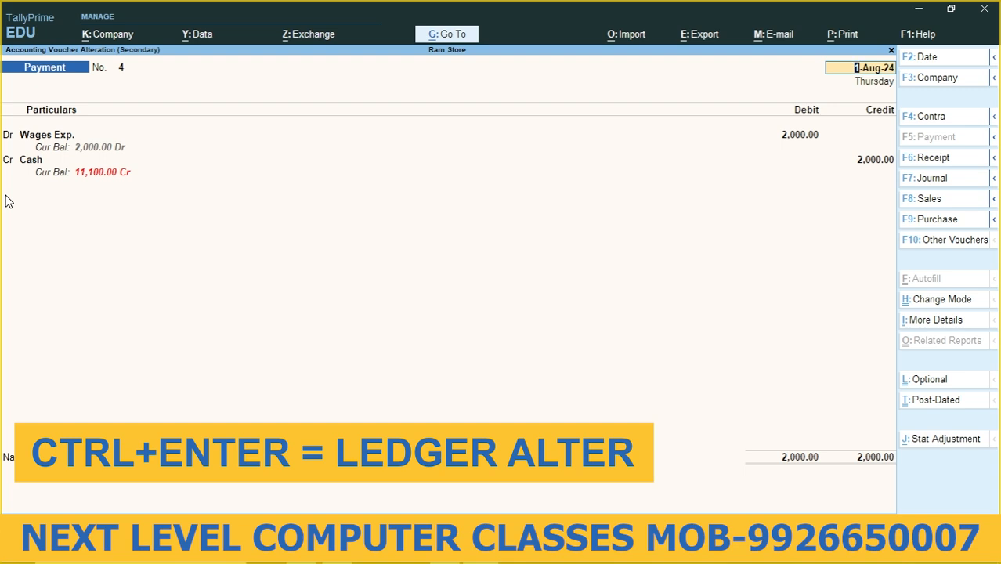
{"action": "key", "text": "Return"}
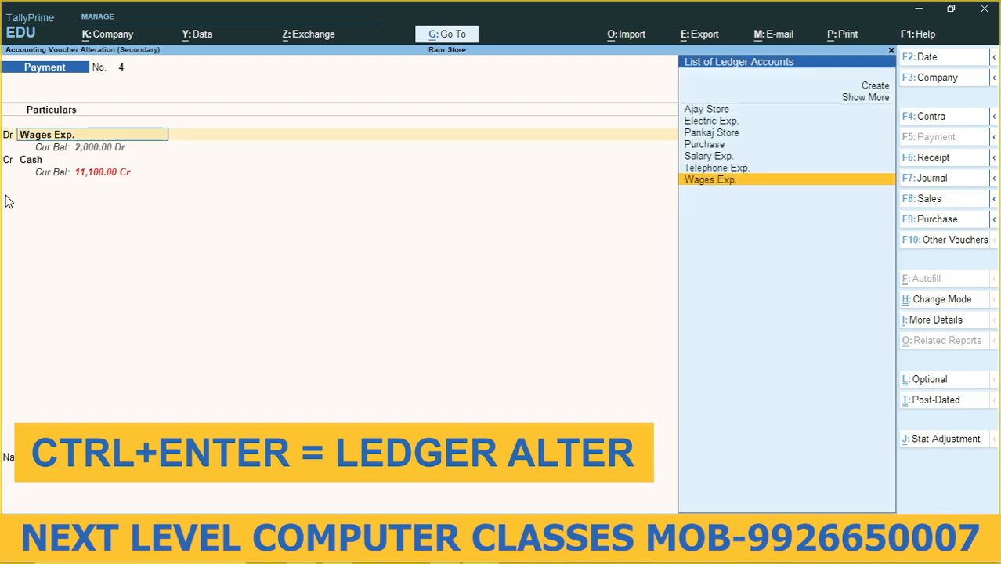
{"action": "key", "text": "ctrl+Return"}
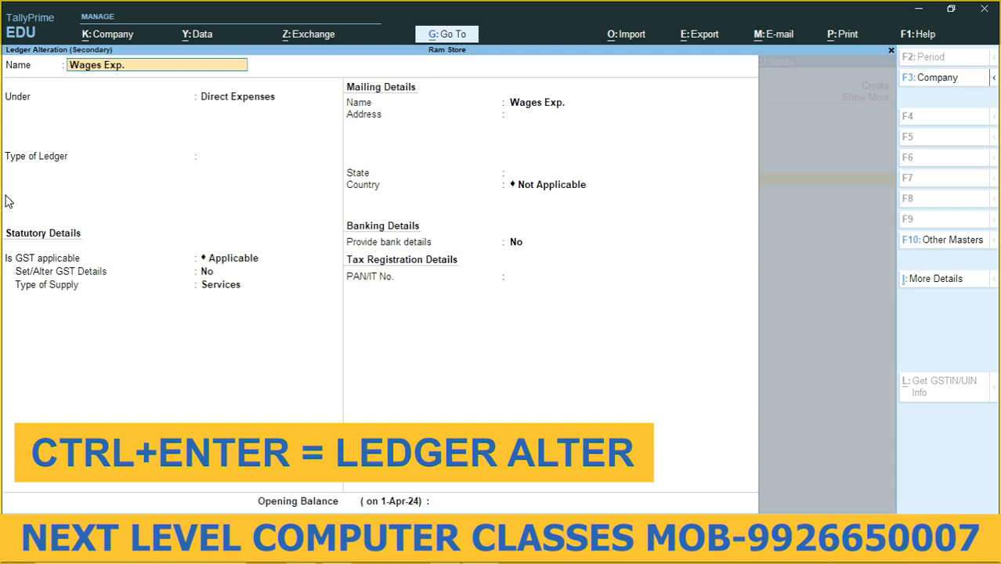
{"action": "key", "text": "Return"}
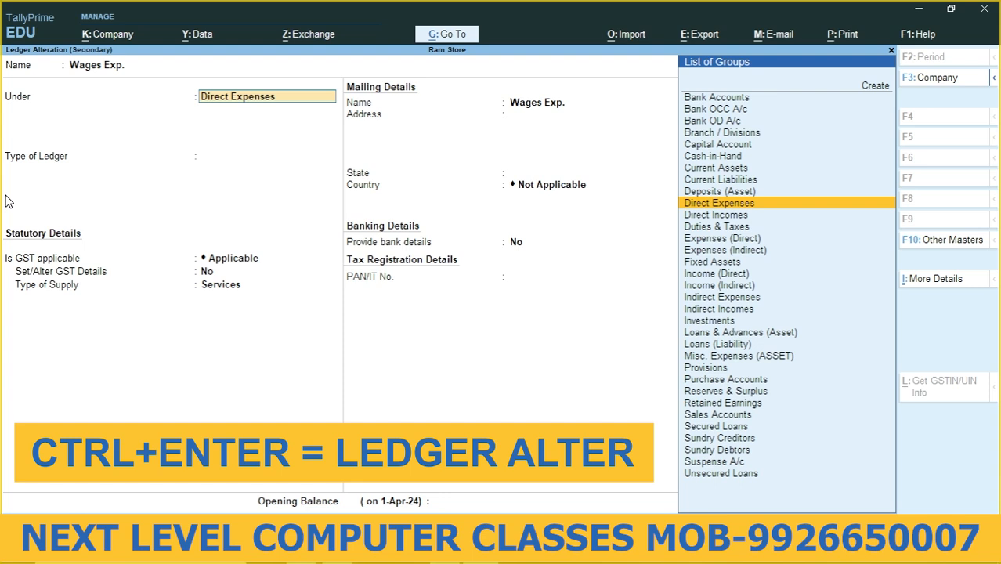
{"action": "key", "text": "Return"}
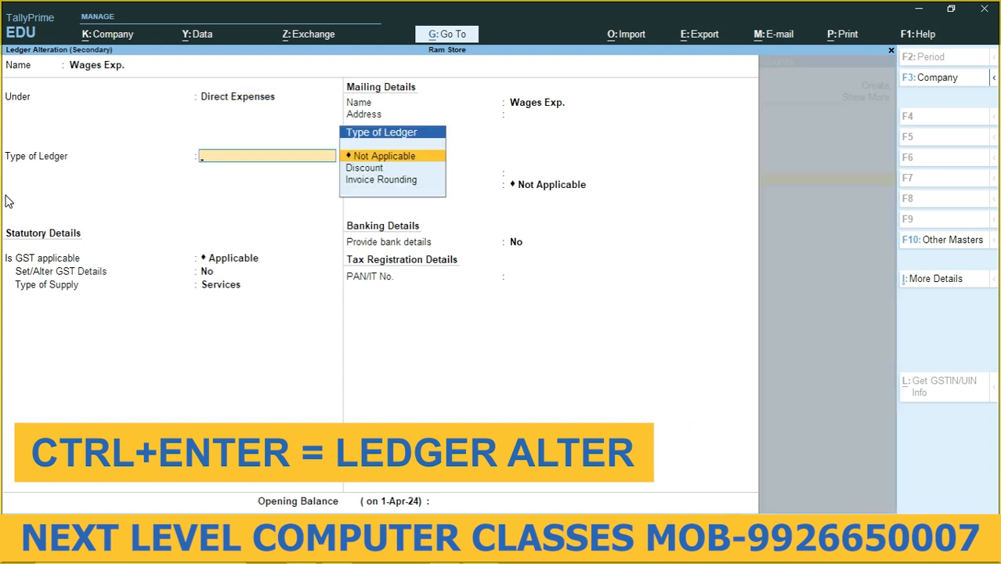
{"action": "key", "text": "Return"}
{"action": "key", "text": "Return"}
{"action": "key", "text": "Return"}
{"action": "key", "text": "Return"}
{"action": "key", "text": "Return"}
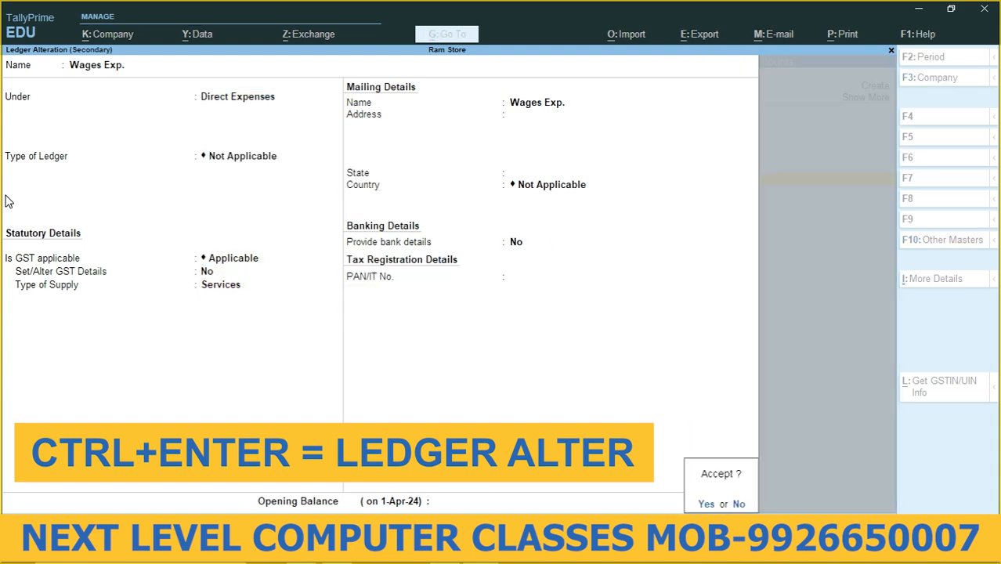
{"action": "key", "text": "Return"}
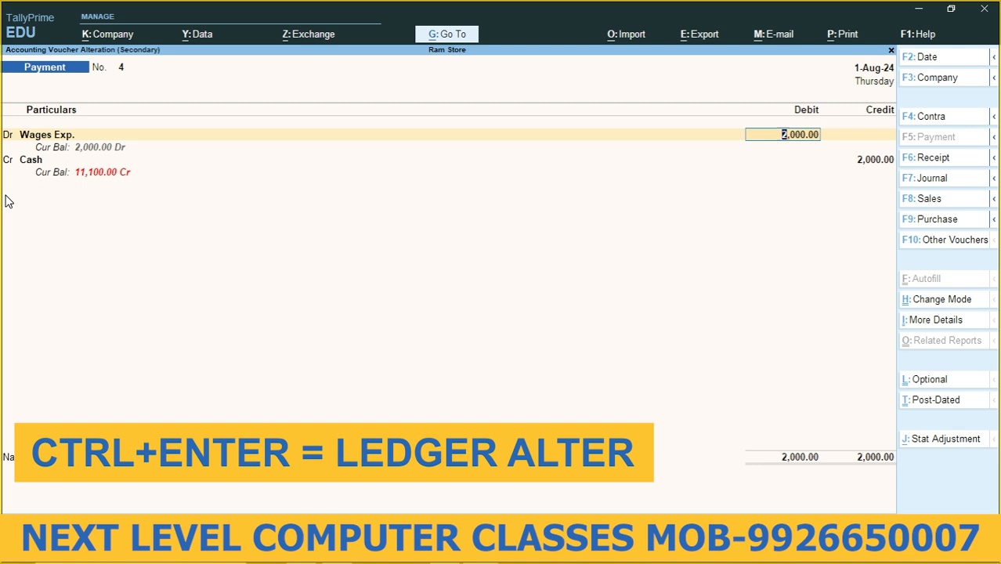
Reopen the Wages Exp. ledger alteration from the voucher's debit line and accept it with type of ledger Not Applicable
{"action": "key", "text": "BackSpace"}
{"action": "key", "text": "ctrl+Return"}
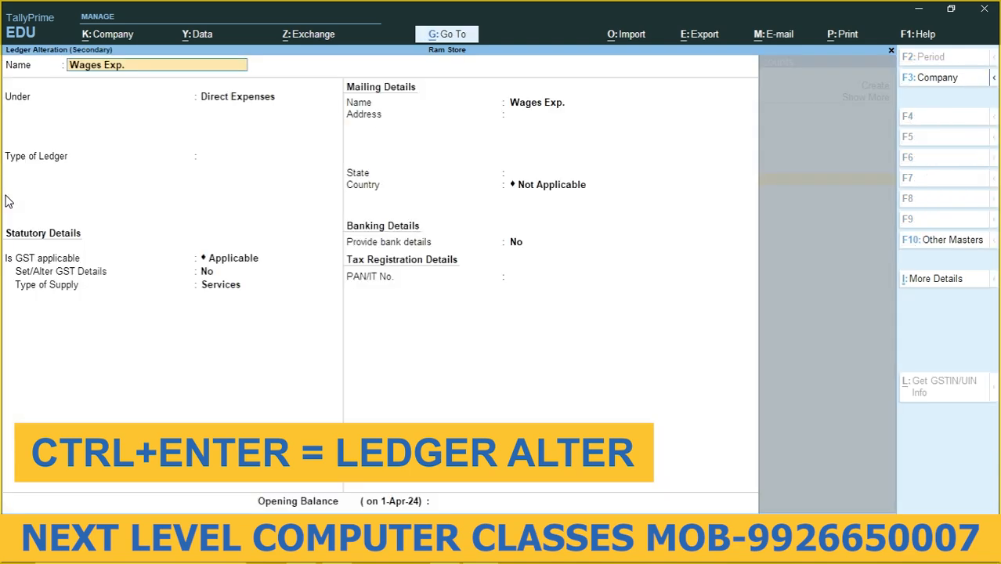
{"action": "key", "text": "Return"}
{"action": "key", "text": "Return"}
{"action": "key", "text": "Return"}
{"action": "key", "text": "Return"}
{"action": "key", "text": "Return"}
{"action": "key", "text": "Return"}
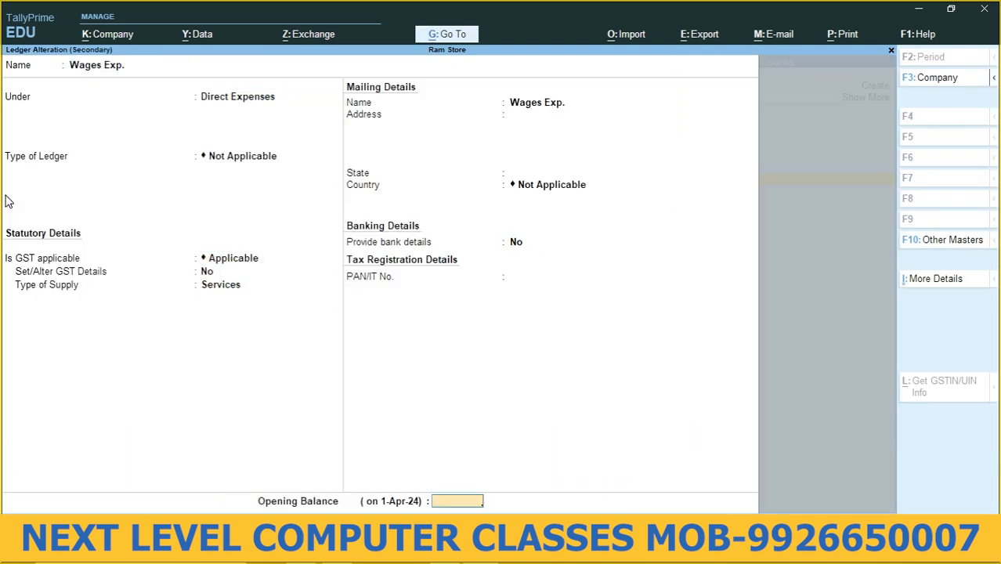
{"action": "key", "text": "Return"}
{"action": "key", "text": "Return"}
Save the 1-Aug-24 Wages Exp. payment voucher with its Cash ledger, 2,000.00 amount and blank narration
{"action": "key", "text": "Return"}
{"action": "key", "text": "Return"}
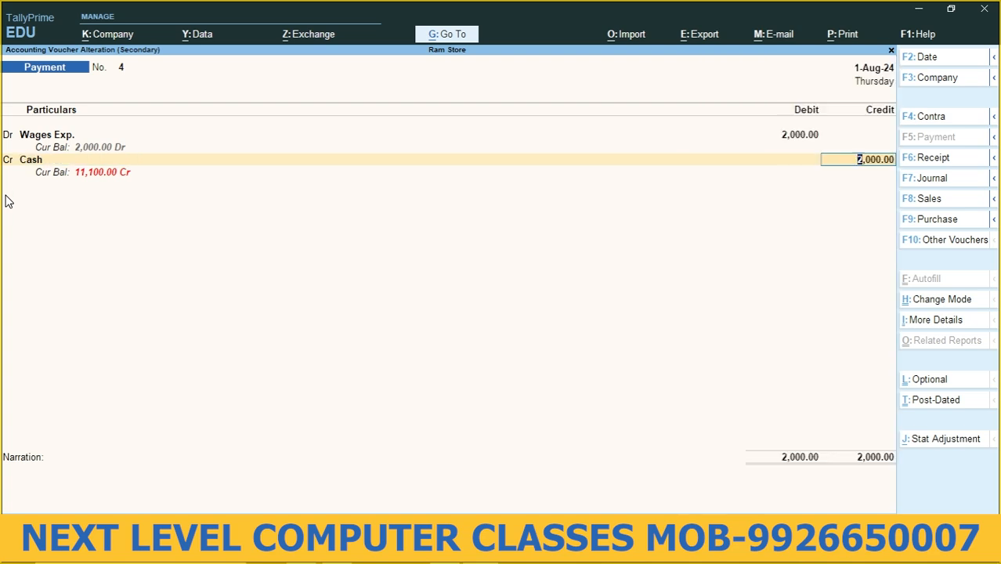
{"action": "key", "text": "Return"}
{"action": "key", "text": "Return"}
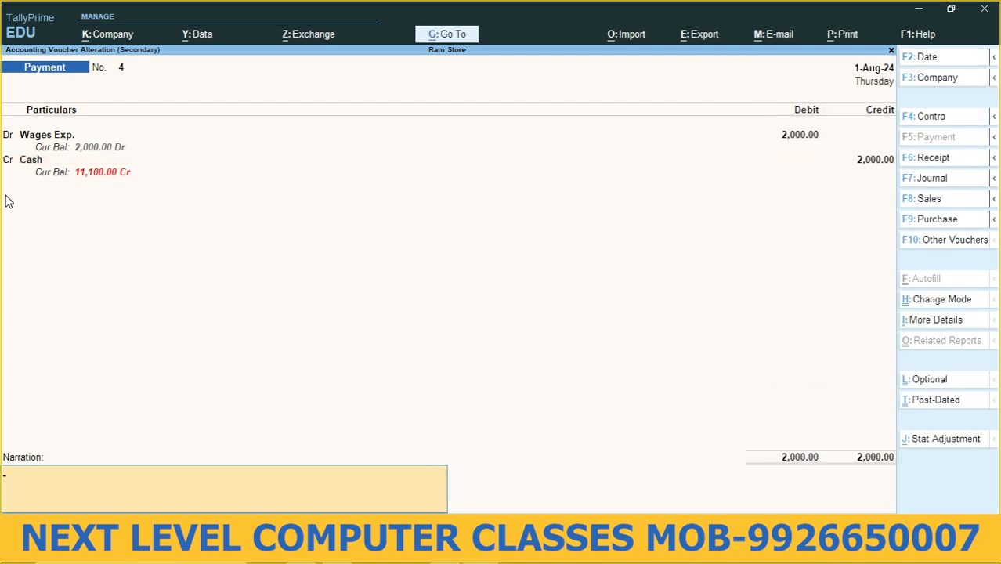
{"action": "key", "text": "Return"}
{"action": "key", "text": "Return"}
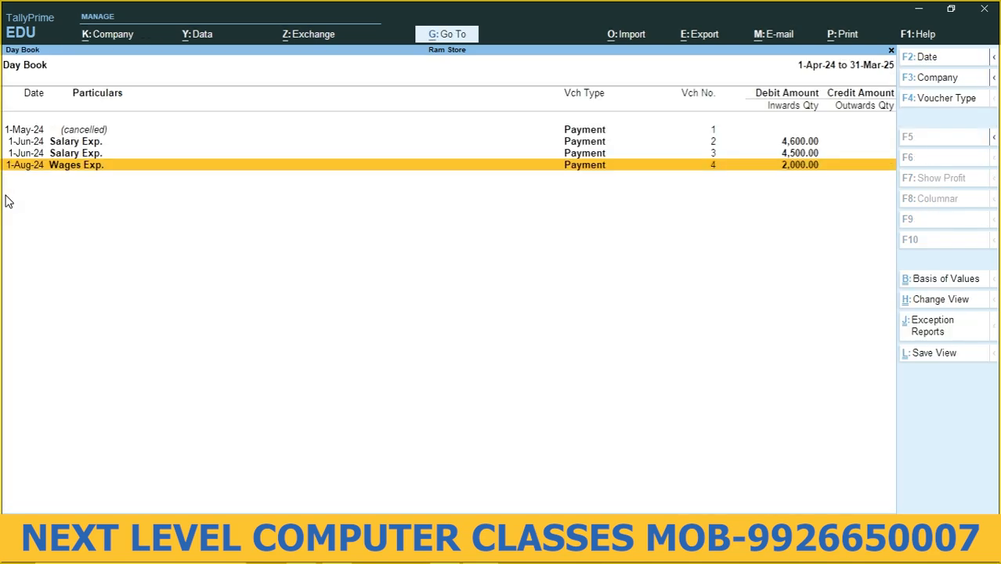
Leave the Day Book for the Gateway of Tally and open voucher creation
{"action": "key", "text": "Escape"}
{"action": "key", "text": "Escape"}
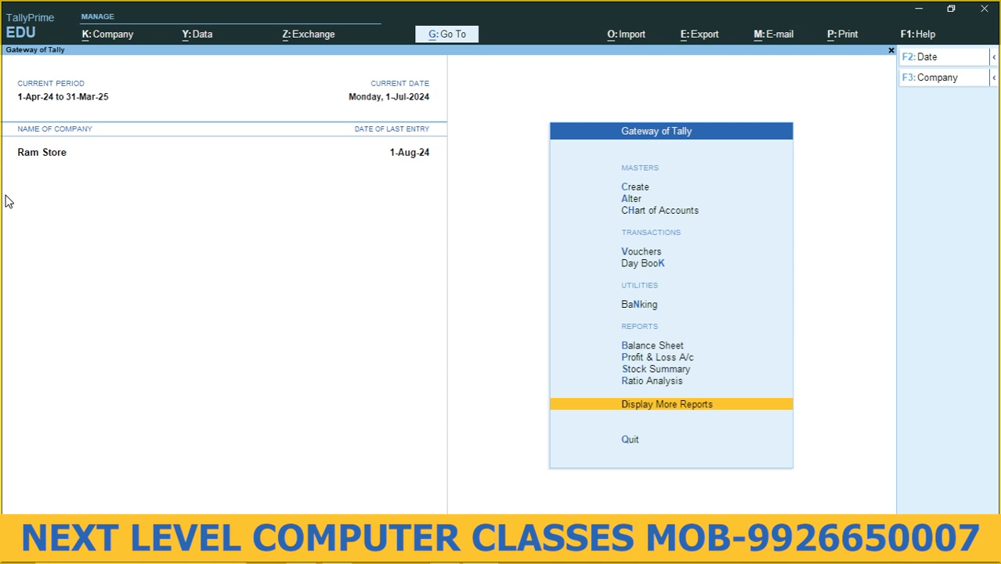
{"action": "key", "text": "c"}
{"action": "key", "text": "Down"}
{"action": "key", "text": "Down"}
{"action": "key", "text": "Down"}
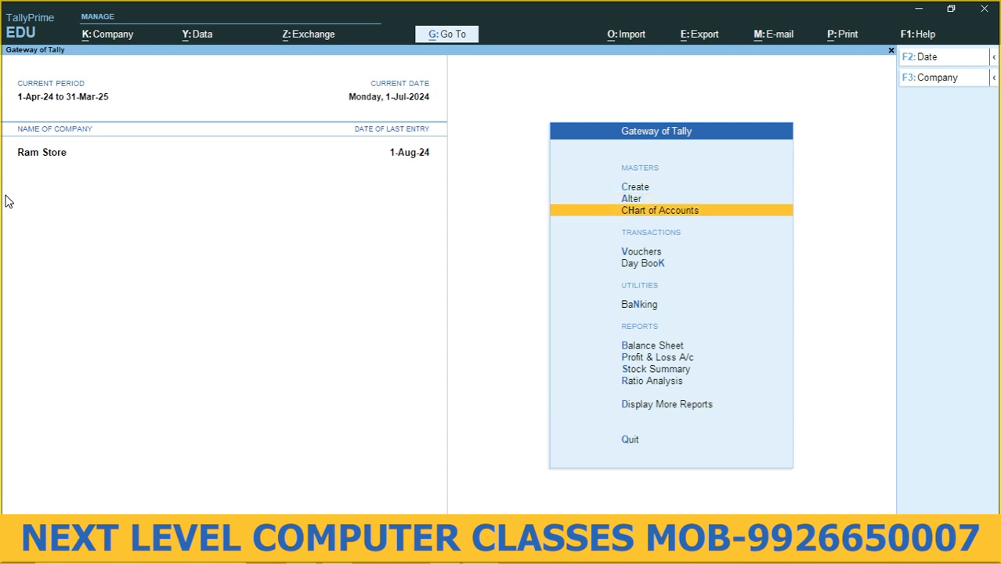
{"action": "key", "text": "Return"}
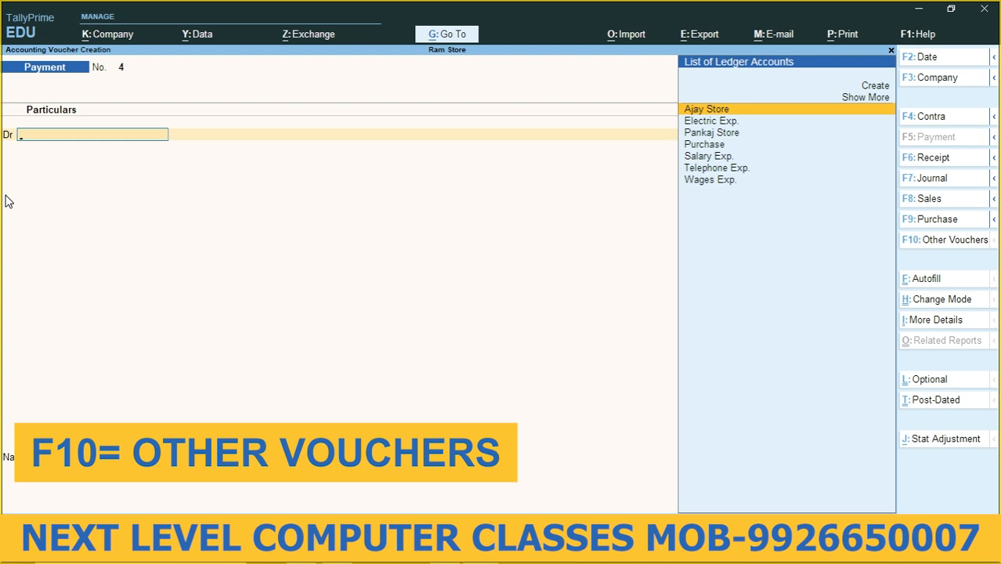
Show the inactive voucher types, choose Rejections In and activate it to open a new Rejections In voucher
{"action": "key", "text": "F10"}
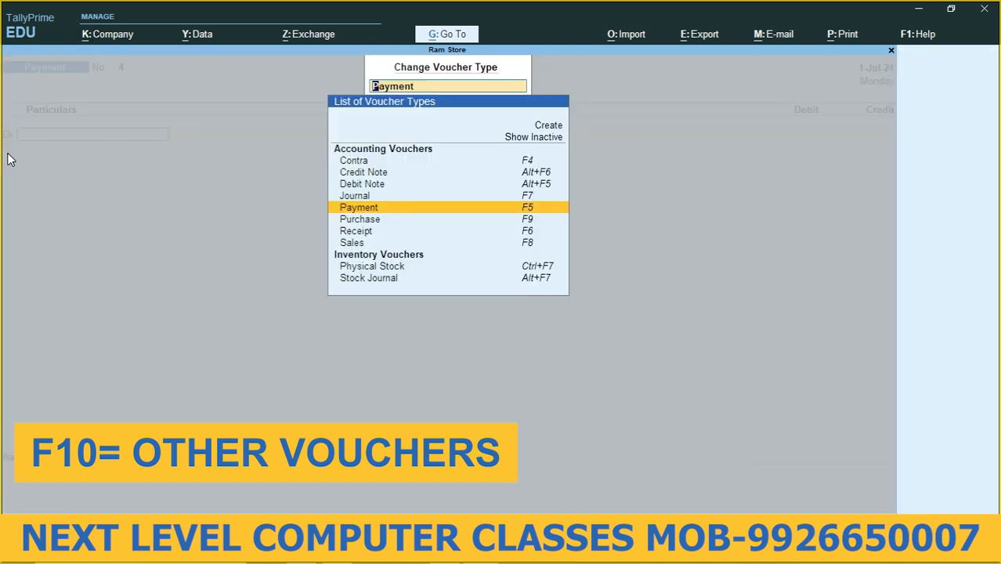
{"action": "left_click", "coordinate": [531, 138]}
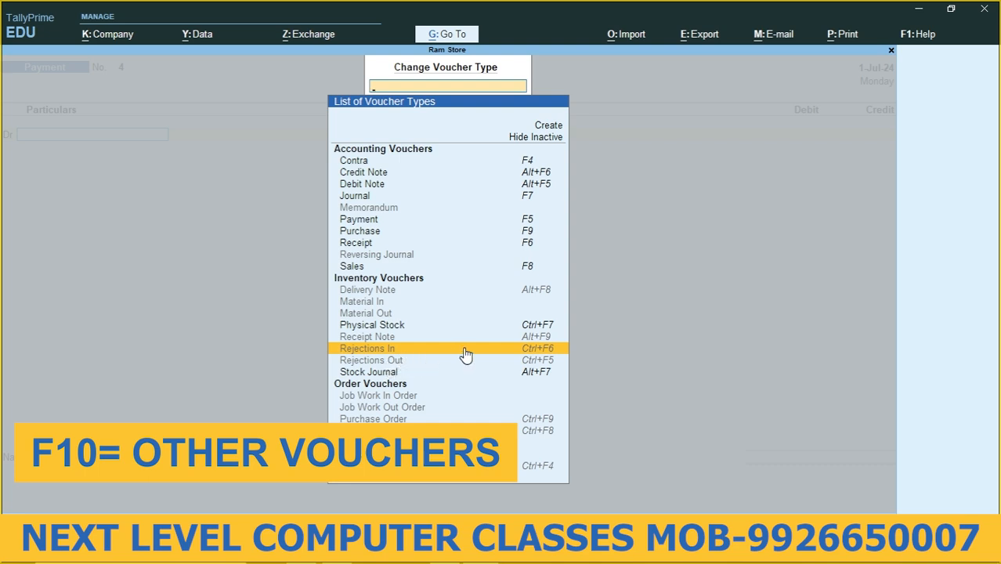
{"action": "left_click", "coordinate": [542, 353]}
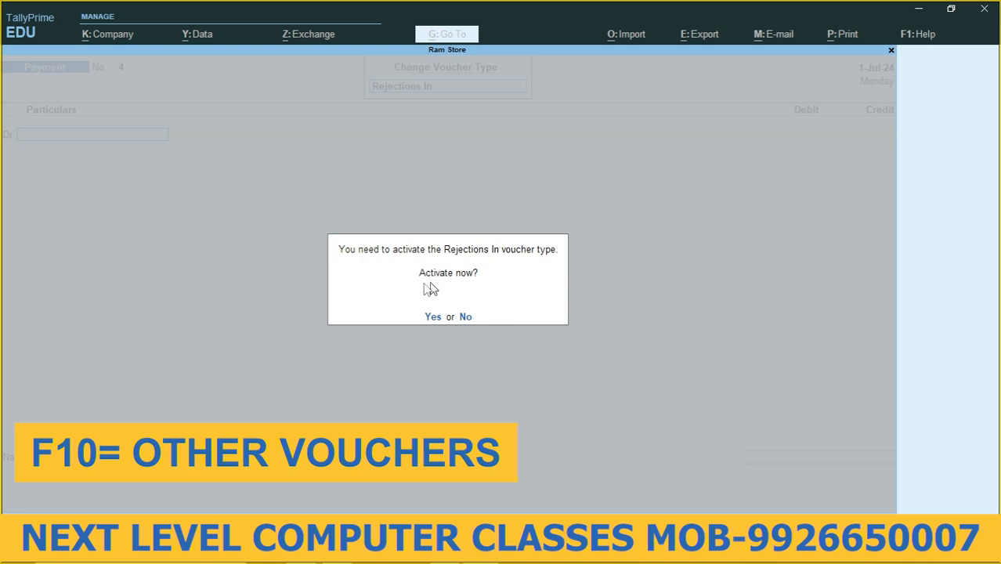
{"action": "left_click", "coordinate": [432, 318]}
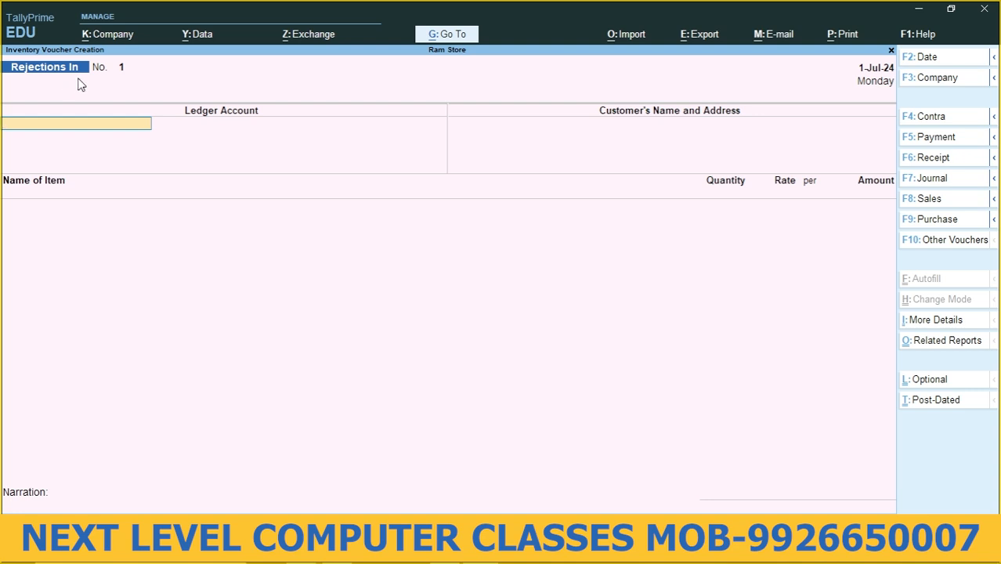
Show the inactive voucher types, choose Rejections Out and activate it to open a new Rejections Out voucher
{"action": "key", "text": "F10"}
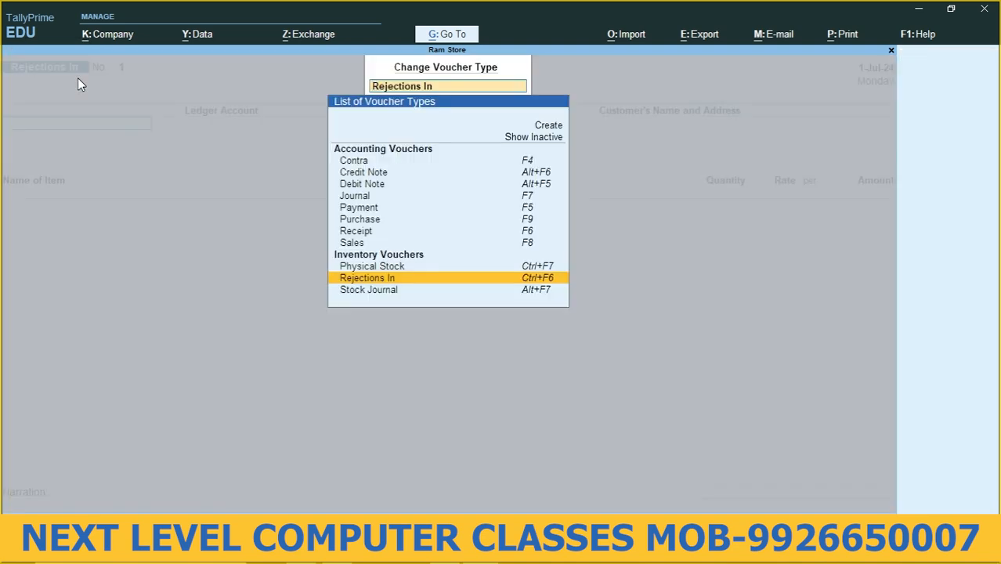
{"action": "left_click", "coordinate": [536, 139]}
{"action": "key", "text": "Down"}
{"action": "key", "text": "Down"}
{"action": "key", "text": "Down"}
{"action": "key", "text": "Down"}
{"action": "key", "text": "Down"}
{"action": "key", "text": "Down"}
{"action": "key", "text": "Down"}
{"action": "key", "text": "Down"}
{"action": "key", "text": "Down"}
{"action": "key", "text": "Down"}
{"action": "key", "text": "Down"}
{"action": "key", "text": "Down"}
{"action": "key", "text": "Down"}
{"action": "key", "text": "Down"}
{"action": "key", "text": "Down"}
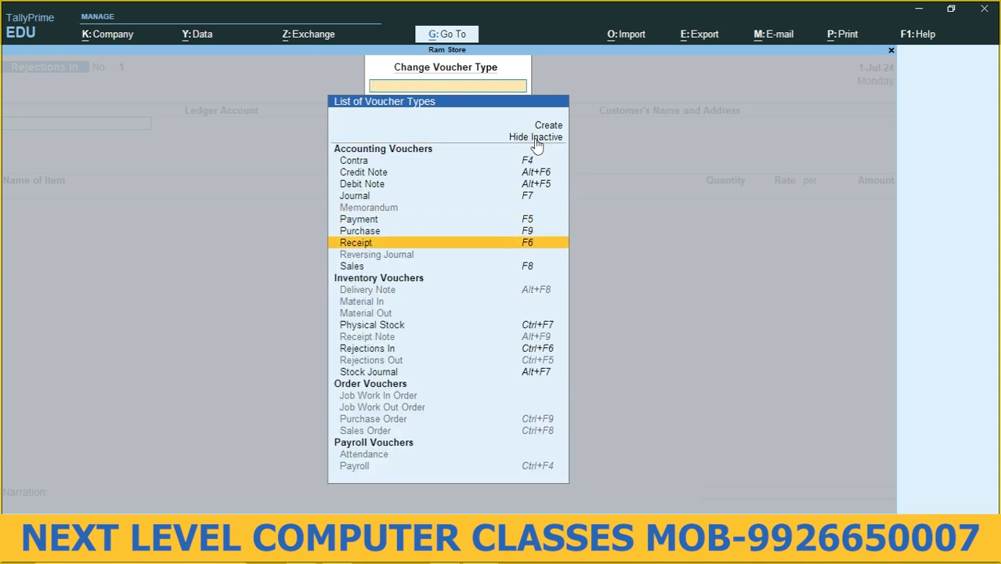
{"action": "key", "text": "Down"}
{"action": "key", "text": "Down"}
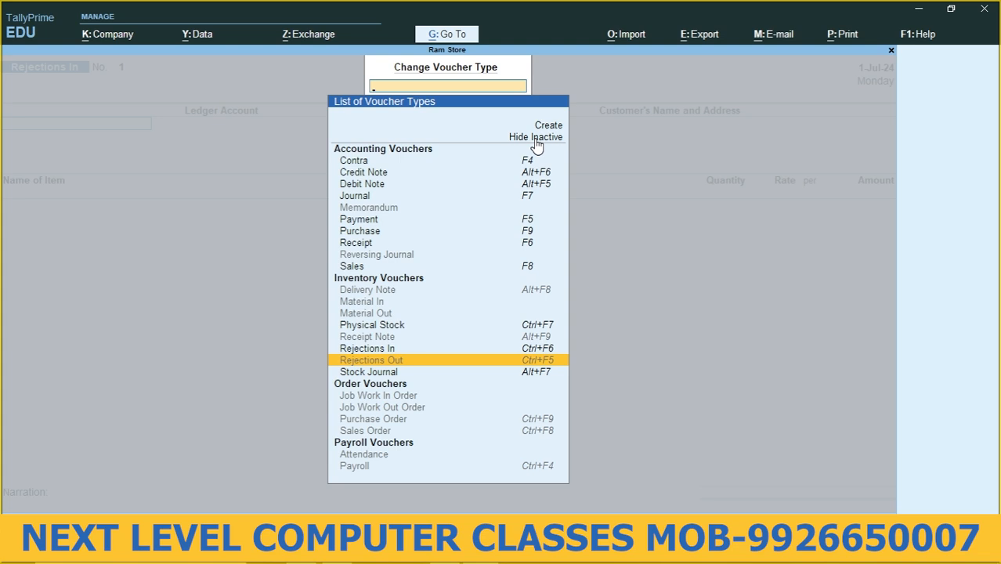
{"action": "key", "text": "Return"}
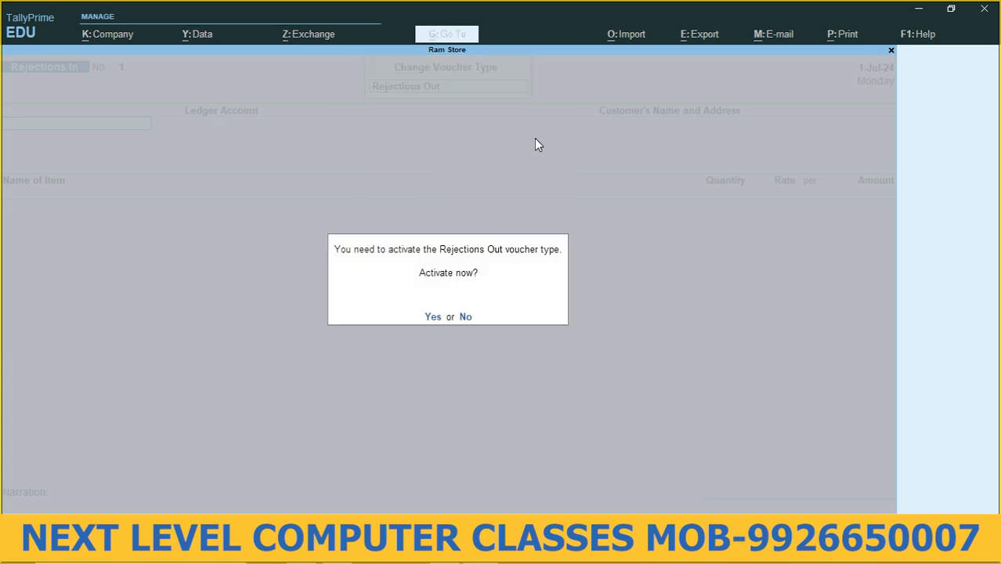
{"action": "key", "text": "y"}
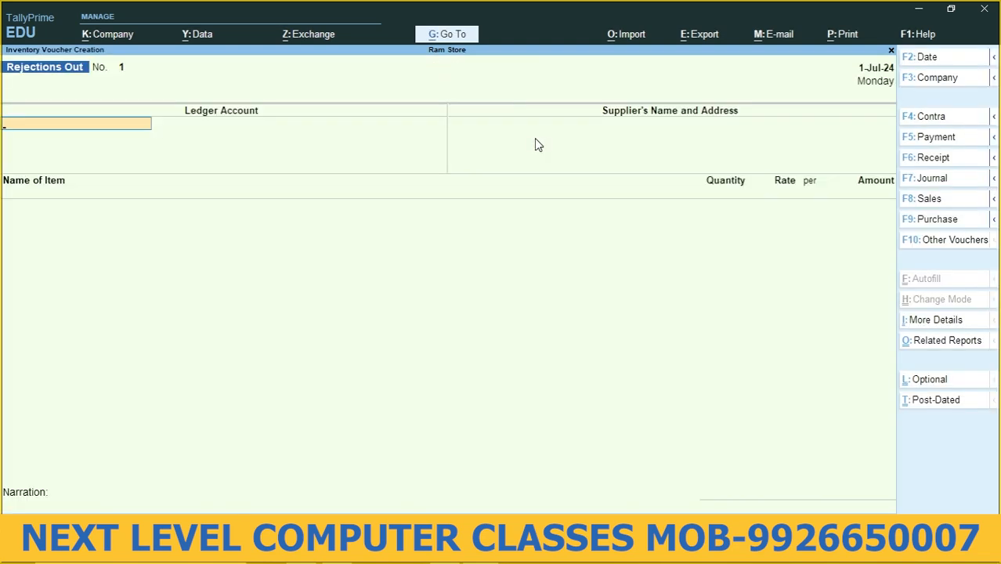
Show the inactive voucher types, choose Purchase Order and activate it to open a new Purchase Order voucher
{"action": "key", "text": "F10"}
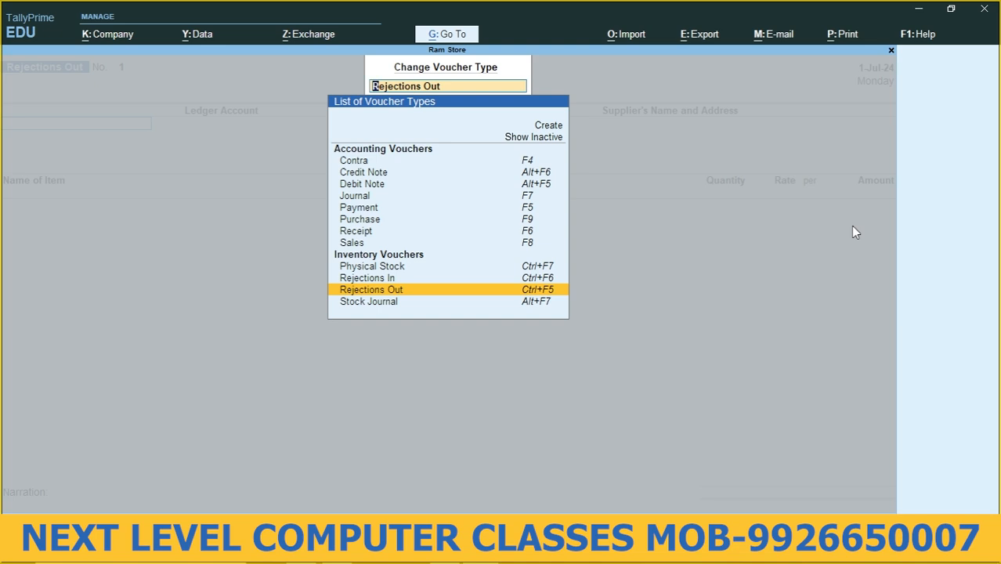
{"action": "key", "text": "Up"}
{"action": "key", "text": "Up"}
{"action": "key", "text": "Up"}
{"action": "key", "text": "Up"}
{"action": "key", "text": "Up"}
{"action": "key", "text": "Up"}
{"action": "key", "text": "Up"}
{"action": "key", "text": "Up"}
{"action": "key", "text": "Up"}
{"action": "key", "text": "Up"}
{"action": "key", "text": "Up"}
{"action": "key", "text": "Up"}
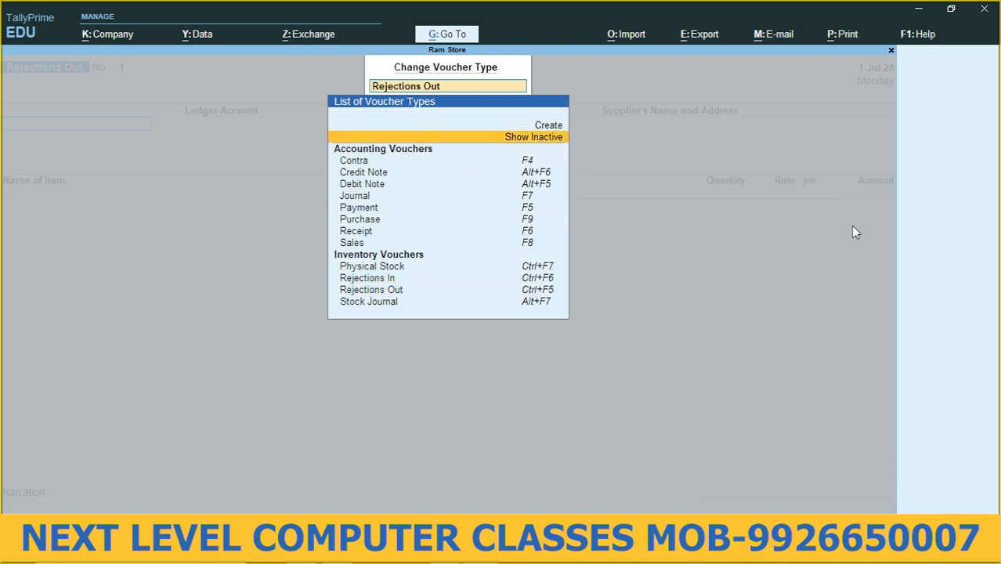
{"action": "key", "text": "Return"}
{"action": "key", "text": "Down"}
{"action": "key", "text": "Down"}
{"action": "key", "text": "Down"}
{"action": "key", "text": "Down"}
{"action": "key", "text": "Down"}
{"action": "key", "text": "Down"}
{"action": "key", "text": "Down"}
{"action": "key", "text": "Down"}
{"action": "key", "text": "Down"}
{"action": "key", "text": "Down"}
{"action": "key", "text": "Down"}
{"action": "key", "text": "Down"}
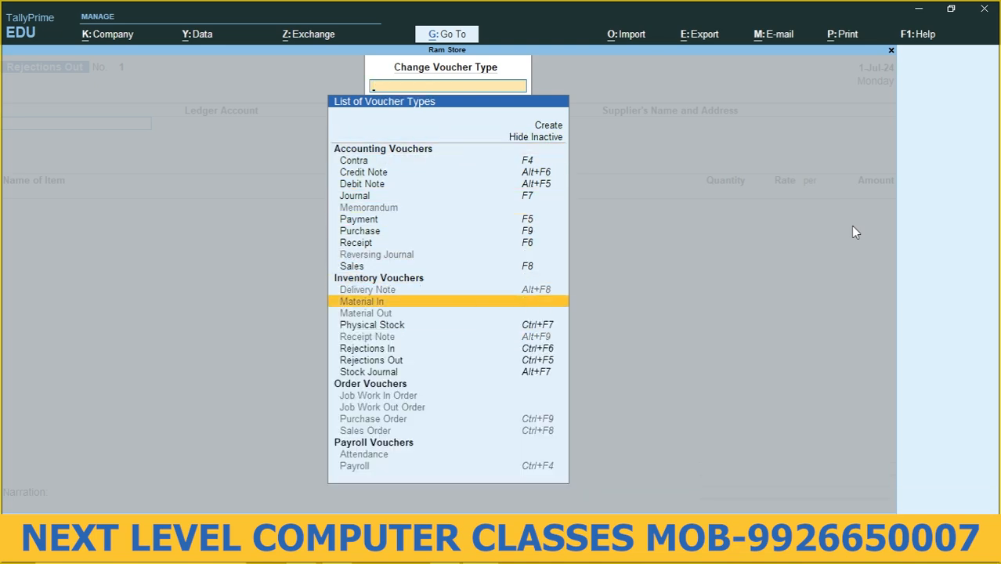
{"action": "key", "text": "Down"}
{"action": "key", "text": "Down"}
{"action": "key", "text": "Down"}
{"action": "key", "text": "Down"}
{"action": "key", "text": "Down"}
{"action": "key", "text": "Down"}
{"action": "key", "text": "Down"}
{"action": "key", "text": "Down"}
{"action": "key", "text": "Down"}
{"action": "key", "text": "Down"}
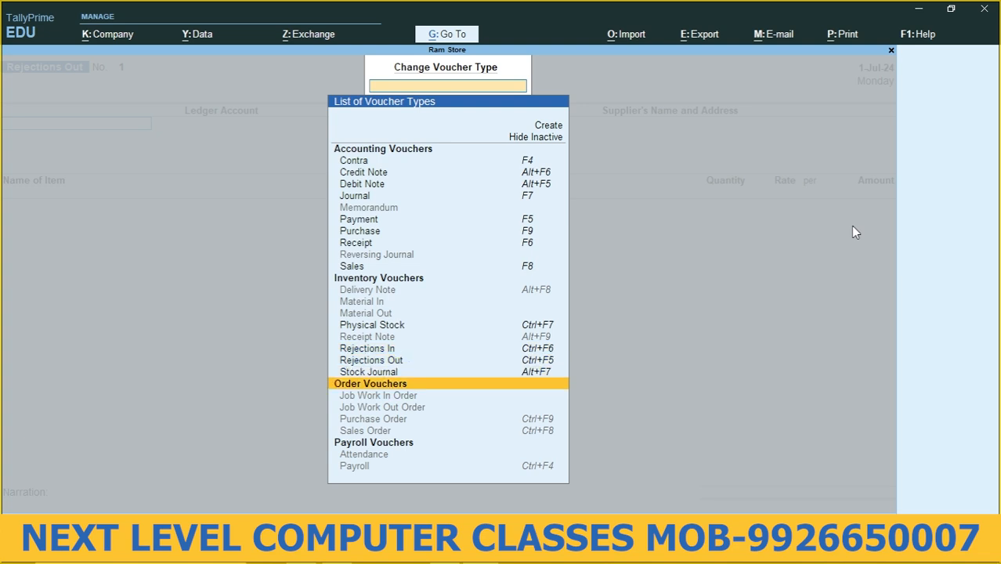
{"action": "key", "text": "Return"}
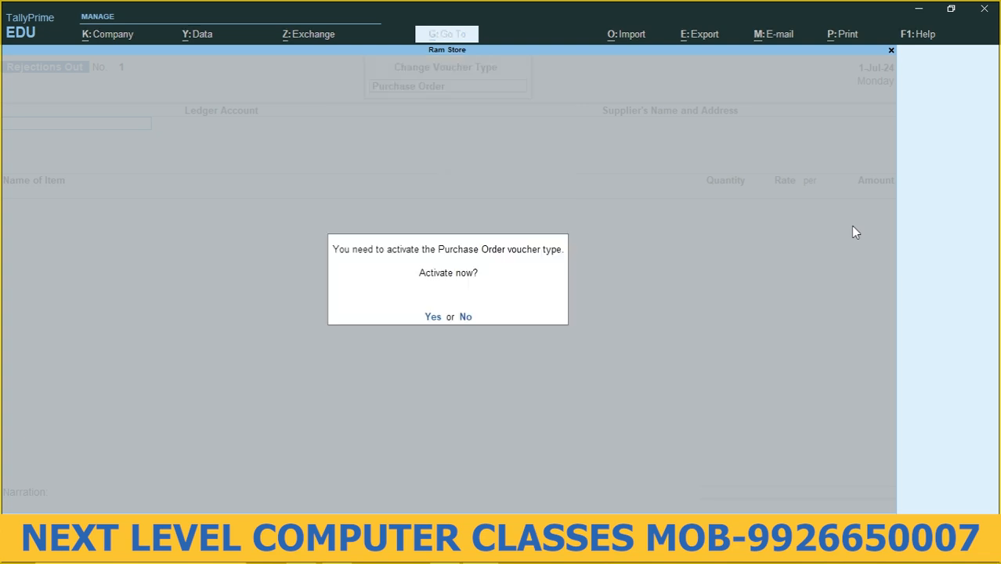
{"action": "key", "text": "y"}
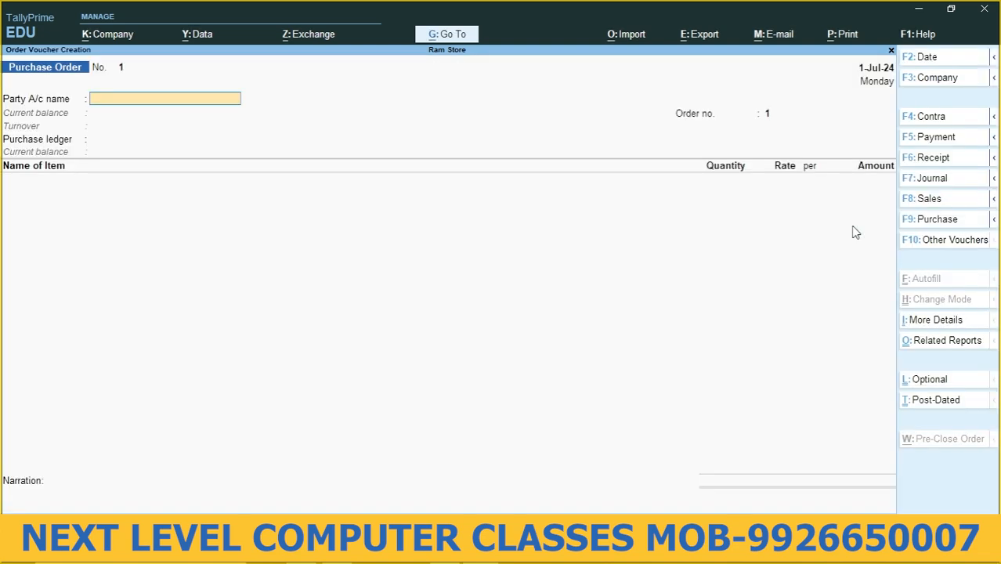
Show the inactive voucher types, choose Sales Order and activate it to open a new Sales Order voucher
{"action": "key", "text": "F10"}
{"action": "key", "text": "Up"}
{"action": "key", "text": "Up"}
{"action": "key", "text": "Up"}
{"action": "key", "text": "Up"}
{"action": "key", "text": "Up"}
{"action": "key", "text": "Up"}
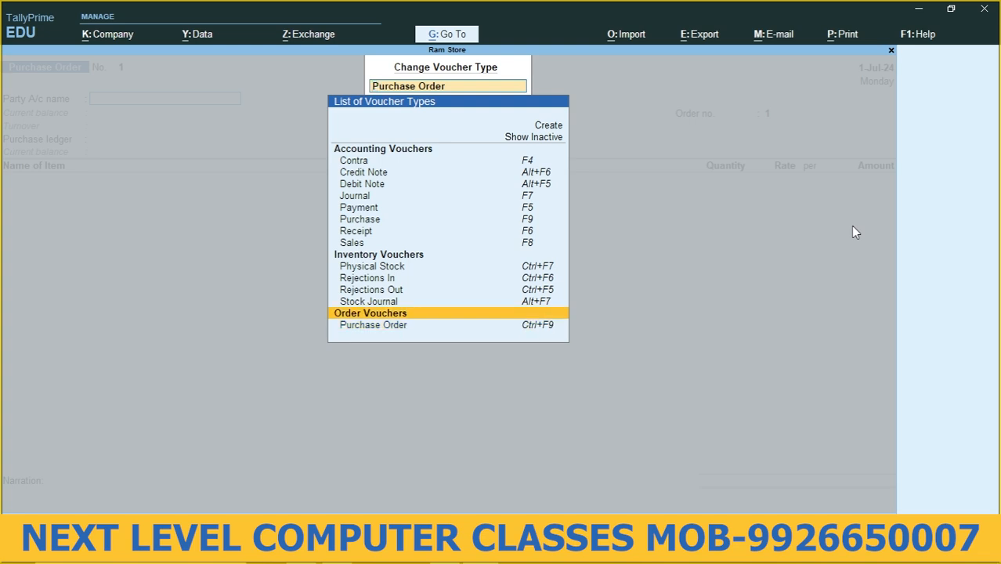
{"action": "key", "text": "Up"}
{"action": "key", "text": "Up"}
{"action": "key", "text": "Up"}
{"action": "key", "text": "Up"}
{"action": "key", "text": "Up"}
{"action": "key", "text": "Up"}
{"action": "key", "text": "Up"}
{"action": "key", "text": "Up"}
{"action": "key", "text": "Up"}
{"action": "key", "text": "Up"}
{"action": "key", "text": "Return"}
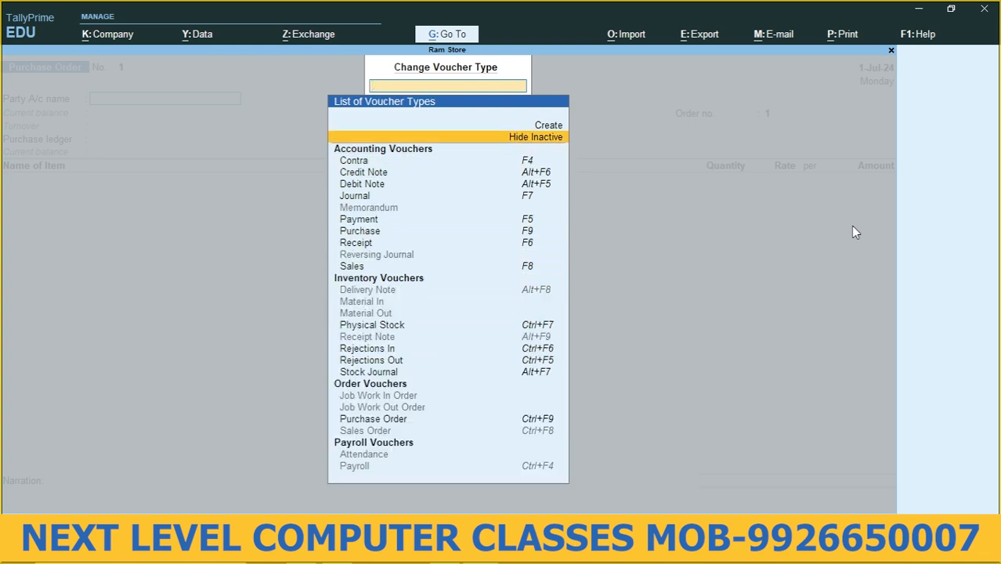
{"action": "key", "text": "Down"}
{"action": "key", "text": "Down"}
{"action": "key", "text": "Down"}
{"action": "key", "text": "Down"}
{"action": "key", "text": "Down"}
{"action": "key", "text": "Down"}
{"action": "key", "text": "Down"}
{"action": "key", "text": "Down"}
{"action": "key", "text": "Down"}
{"action": "key", "text": "Down"}
{"action": "key", "text": "Down"}
{"action": "key", "text": "Down"}
{"action": "key", "text": "Down"}
{"action": "key", "text": "Down"}
{"action": "key", "text": "Down"}
{"action": "key", "text": "Down"}
{"action": "key", "text": "Down"}
{"action": "key", "text": "Down"}
{"action": "key", "text": "Down"}
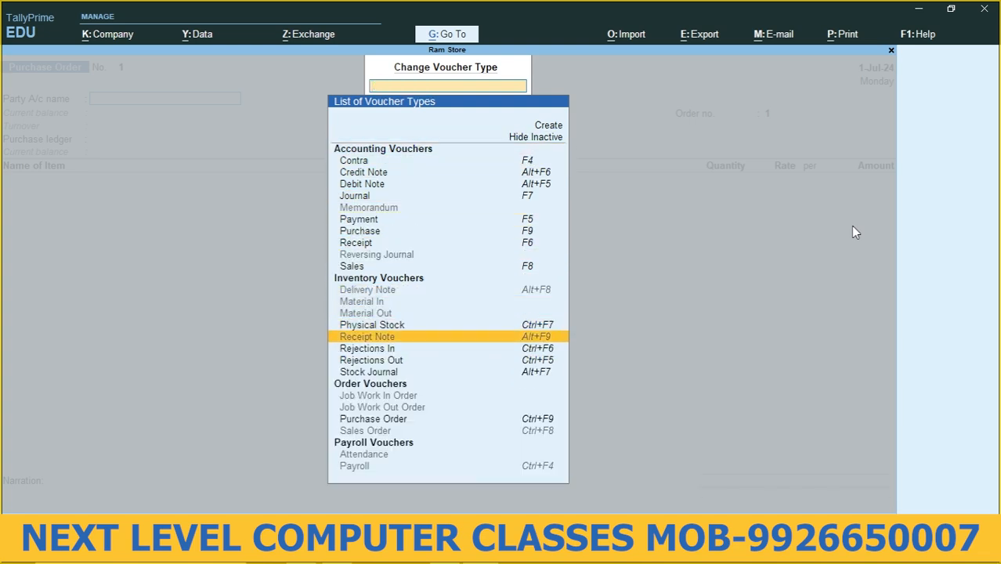
{"action": "key", "text": "Down"}
{"action": "key", "text": "Down"}
{"action": "key", "text": "Down"}
{"action": "key", "text": "Down"}
{"action": "key", "text": "Down"}
{"action": "key", "text": "Down"}
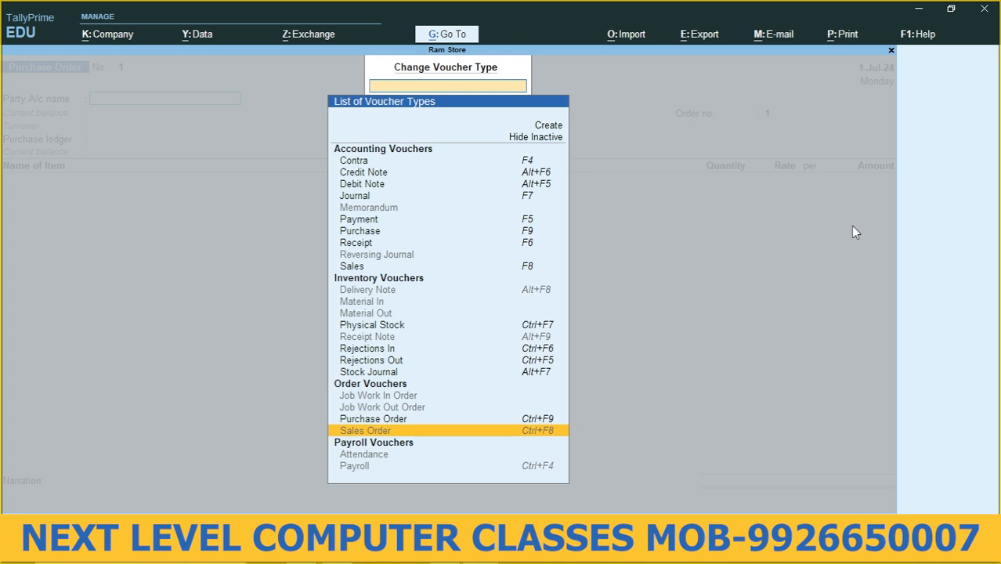
{"action": "key", "text": "Return"}
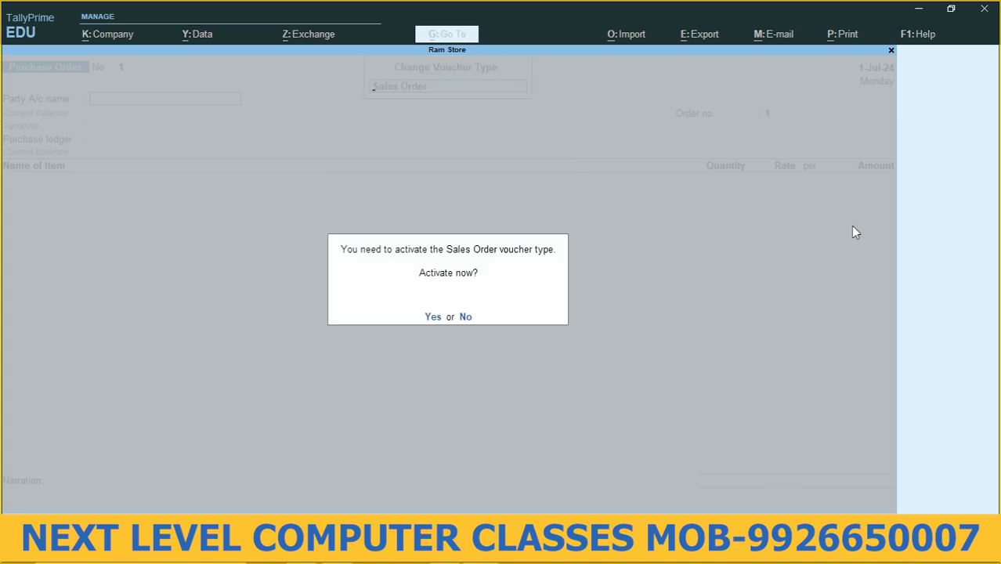
{"action": "key", "text": "y"}
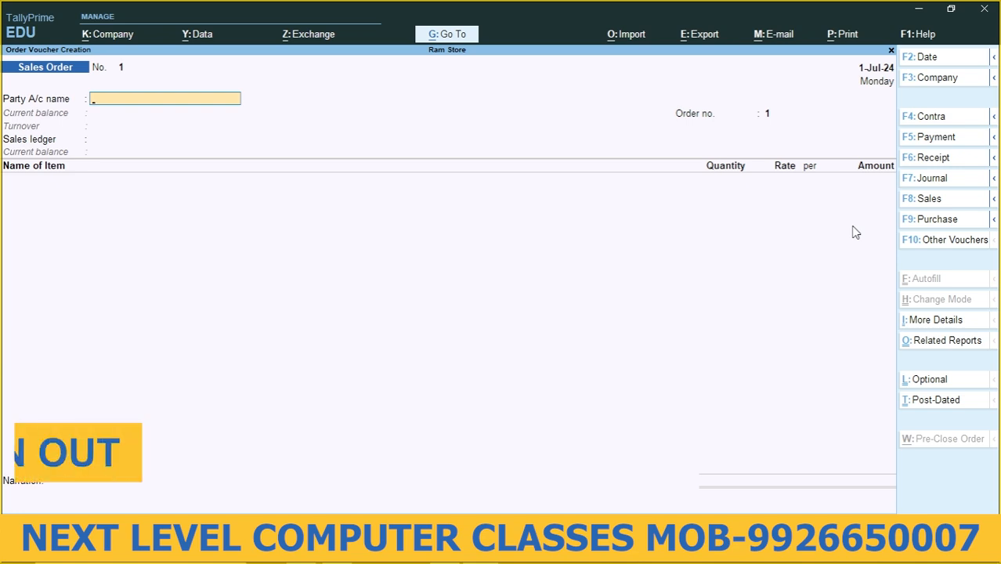
Switch the voucher being created from Sales Order to Rejections Out and on to Rejections In
{"action": "key", "text": "ctrl"}
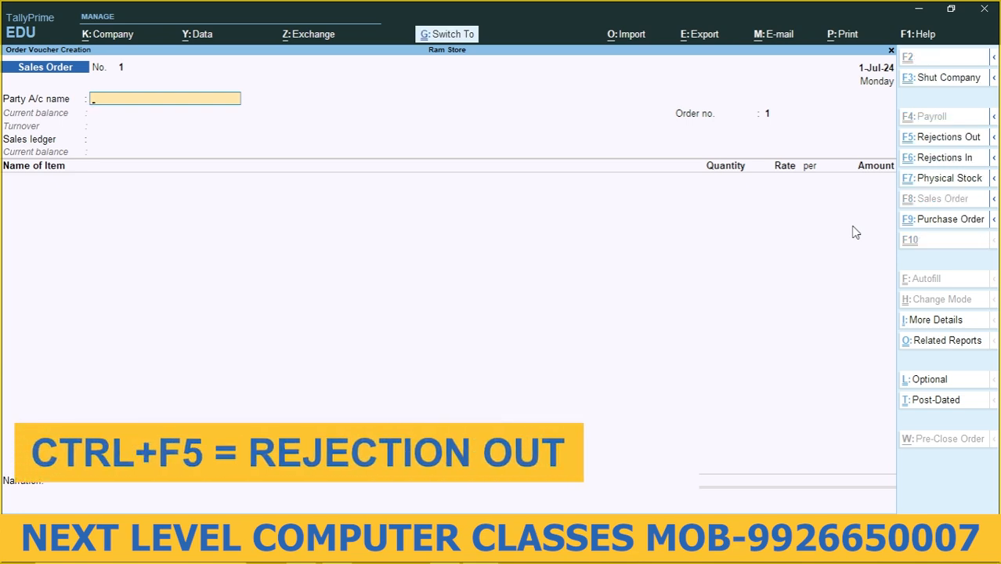
{"action": "key", "text": "ctrl+F5"}
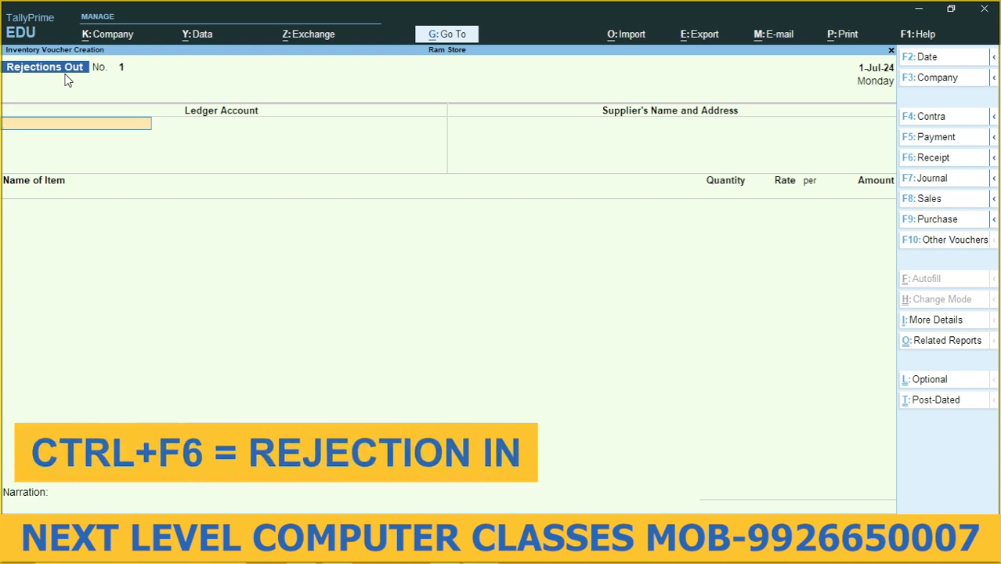
{"action": "key", "text": "ctrl+F6"}
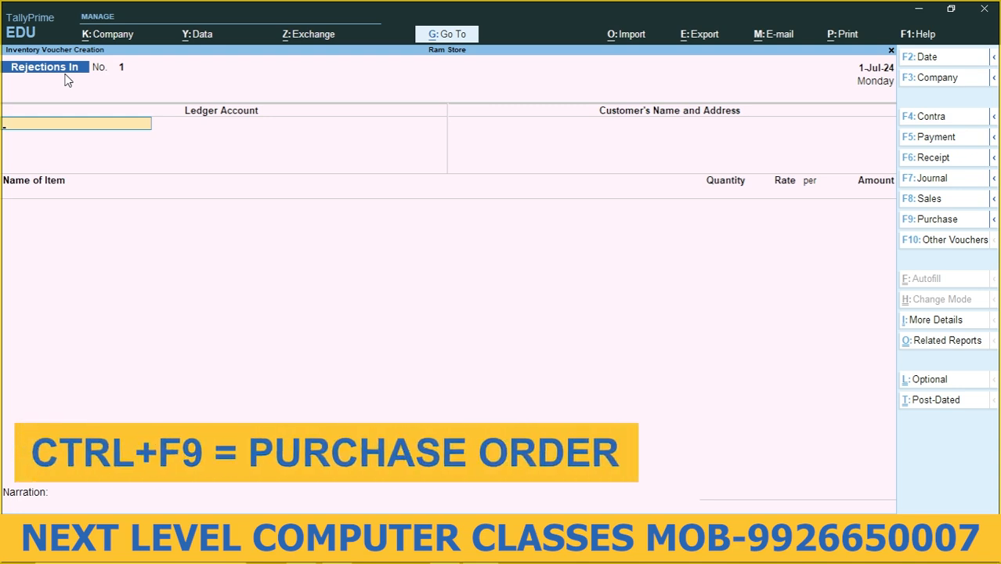
Switch the voucher being created from Rejections In to Purchase Order and on to Sales Order
{"action": "key", "text": "ctrl"}
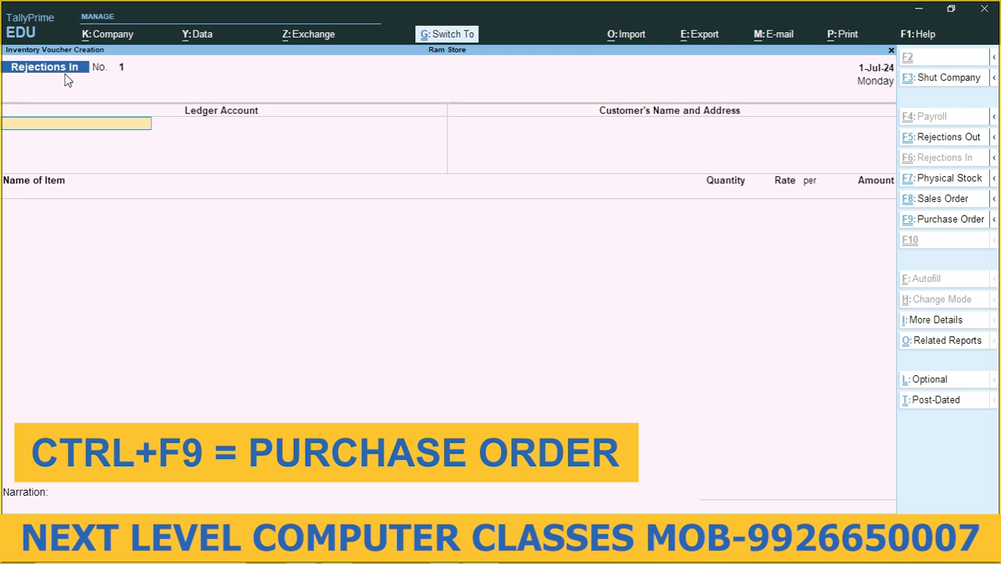
{"action": "key", "text": "ctrl+F9"}
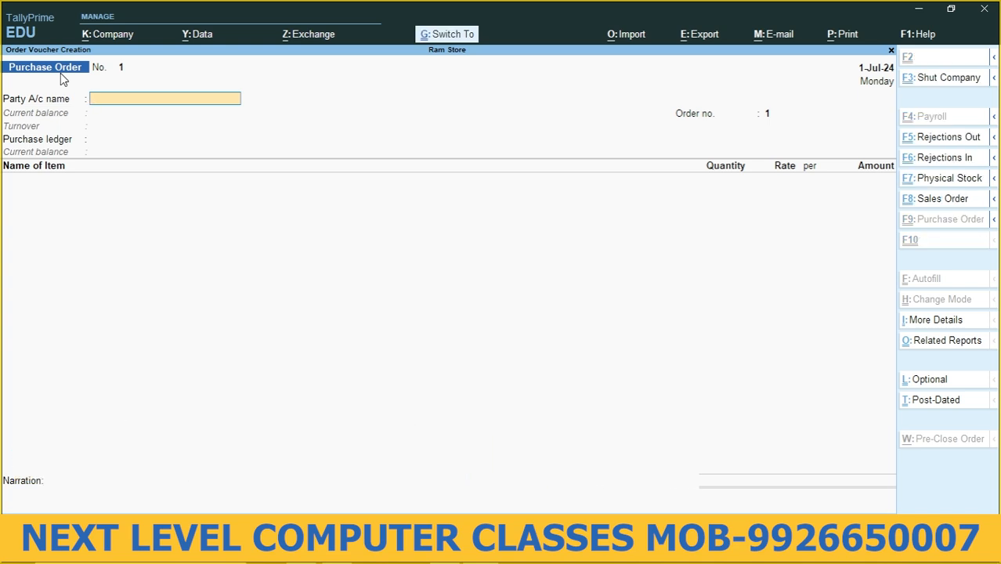
{"action": "key", "text": "ctrl+F8"}
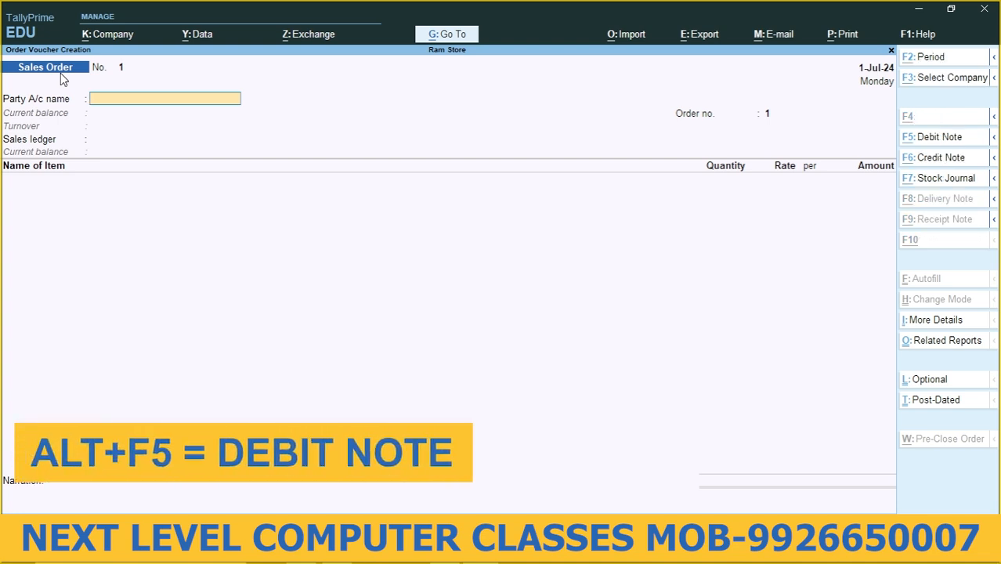
Switch the voucher being created from Sales Order to Debit Note and on to Credit Note
{"action": "key", "text": "alt+F5"}
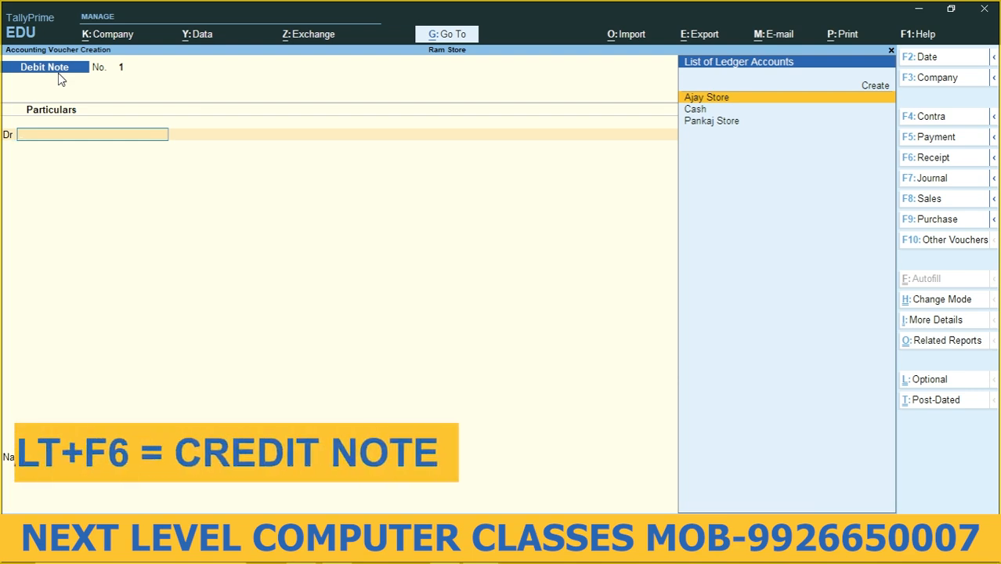
{"action": "key", "text": "alt"}
{"action": "key", "text": "alt+F6"}
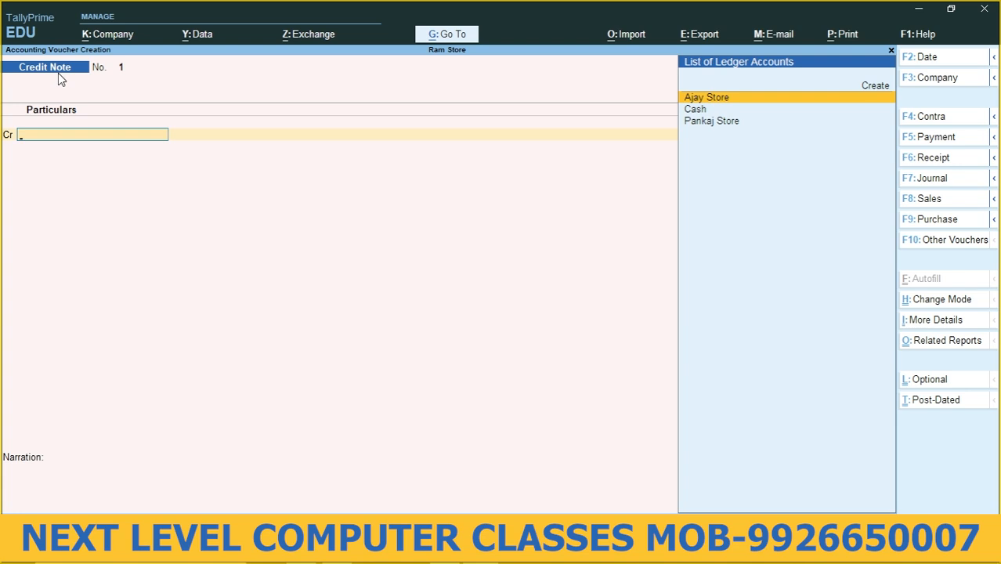
Review the list of active voucher types, close it and quit the blank Credit Note to the Gateway of Tally
{"action": "key", "text": "F10"}
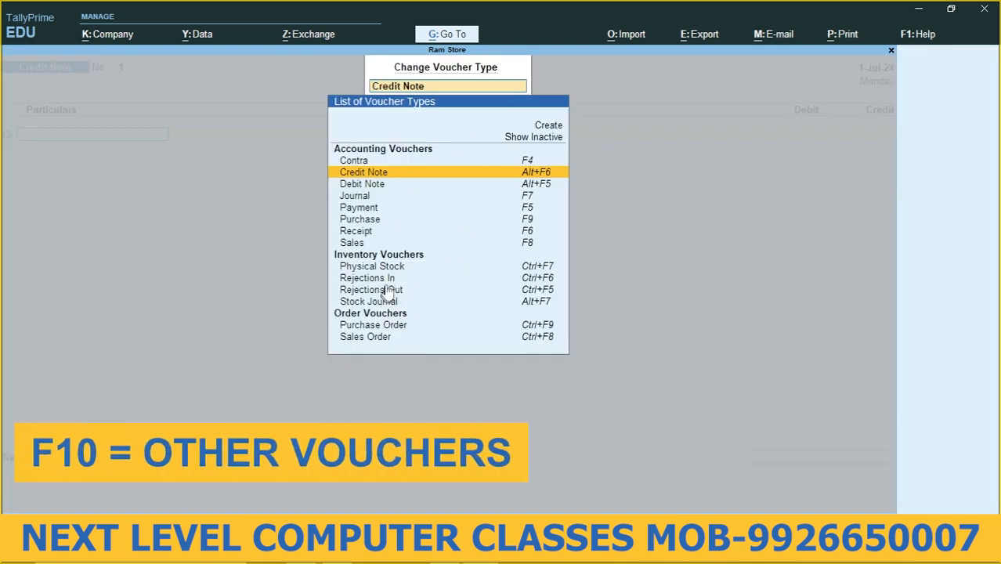
{"action": "key", "text": "Escape"}
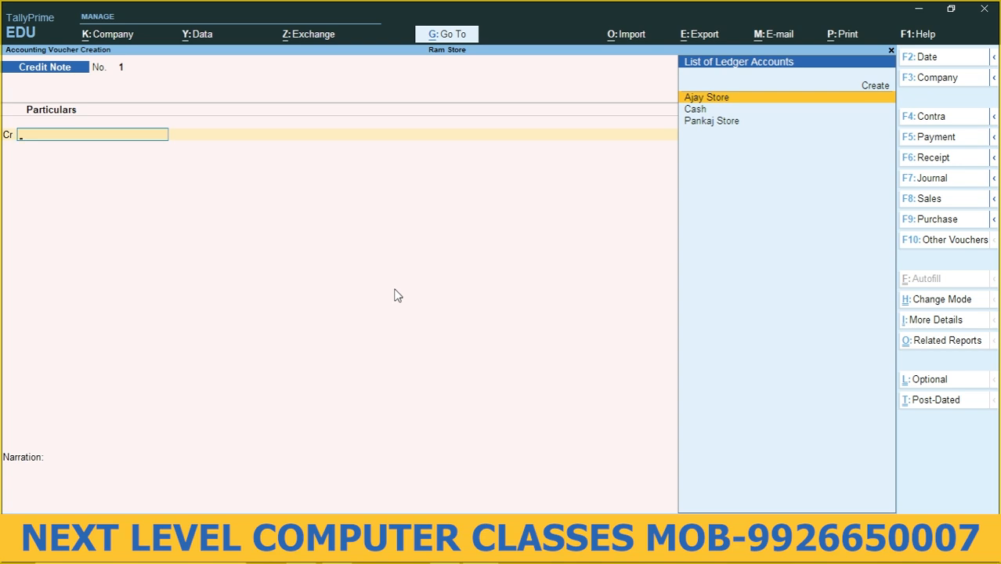
{"action": "key", "text": "Escape"}
{"action": "key", "text": "Return"}
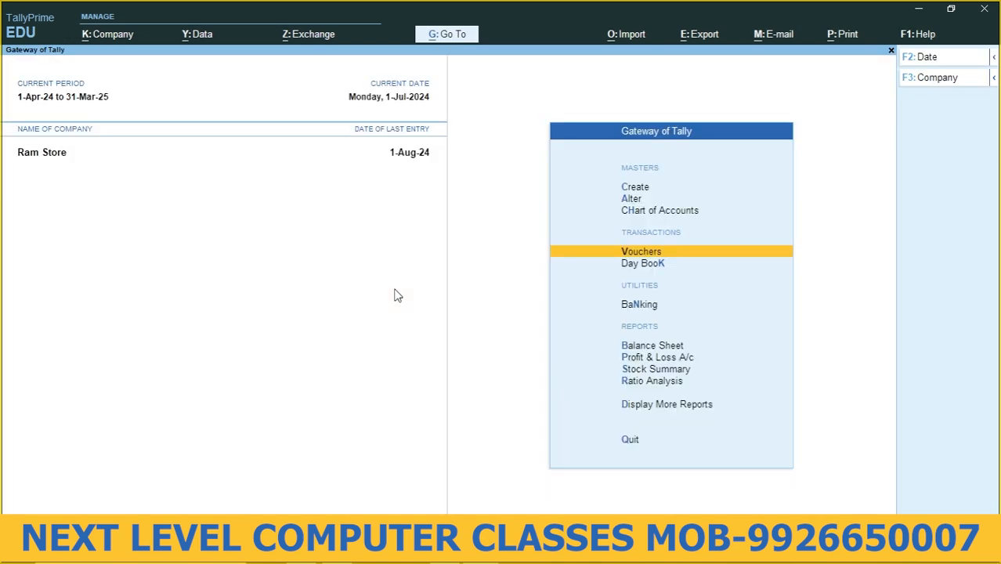